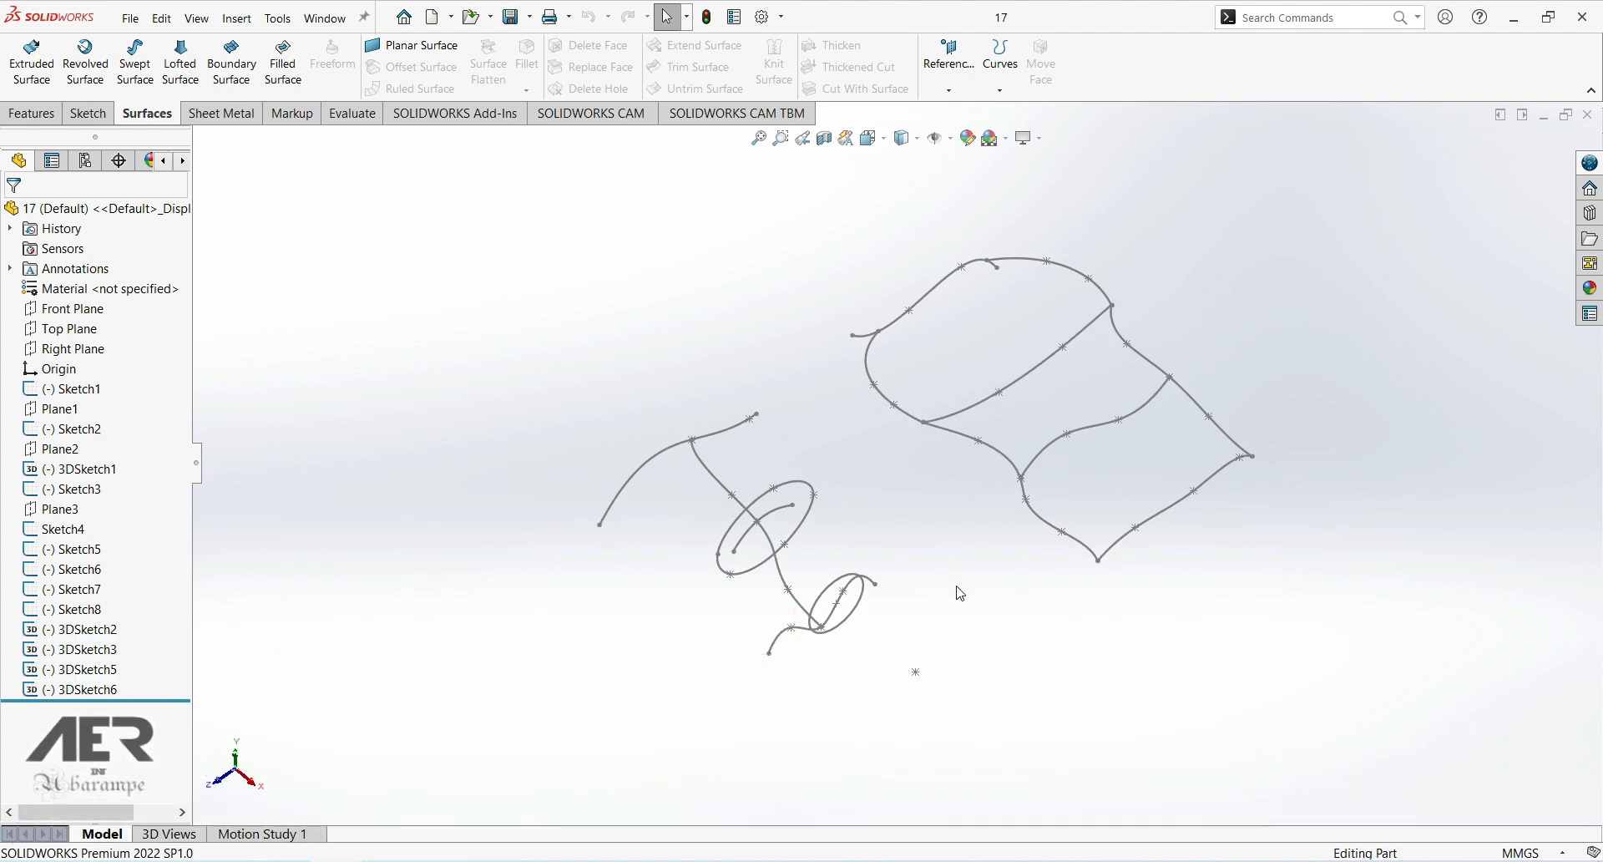
Step: Start a boundary surface with 3DSketch1 as the Direction 1 curve and 3DSketch6 as the Direction 2 curve, and inspect its preview
click(1150, 517)
click(932, 683)
click(224, 88)
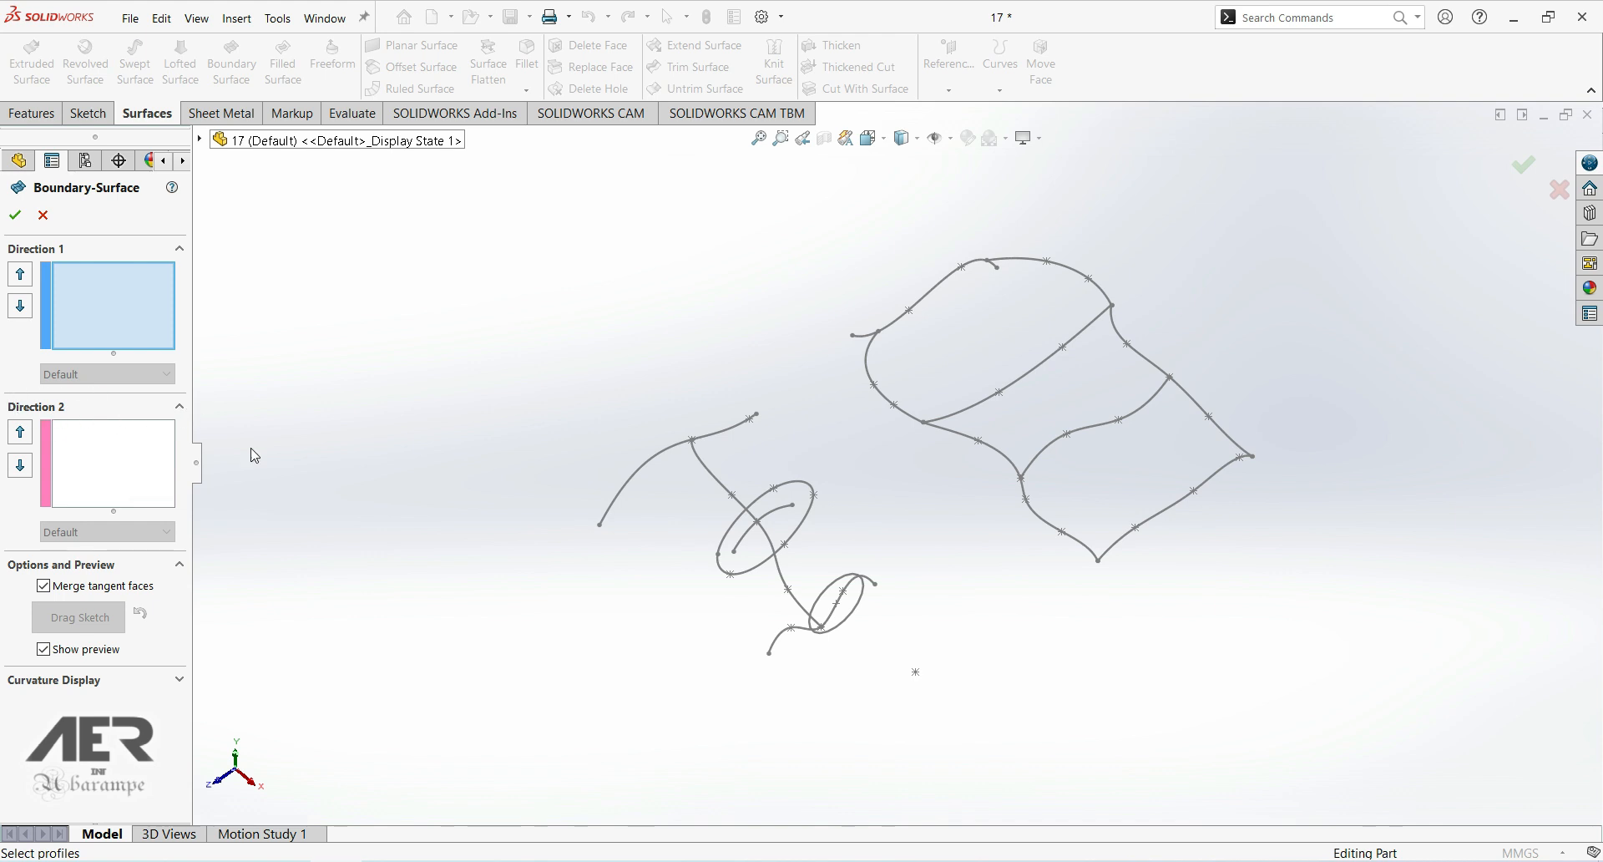
click(782, 642)
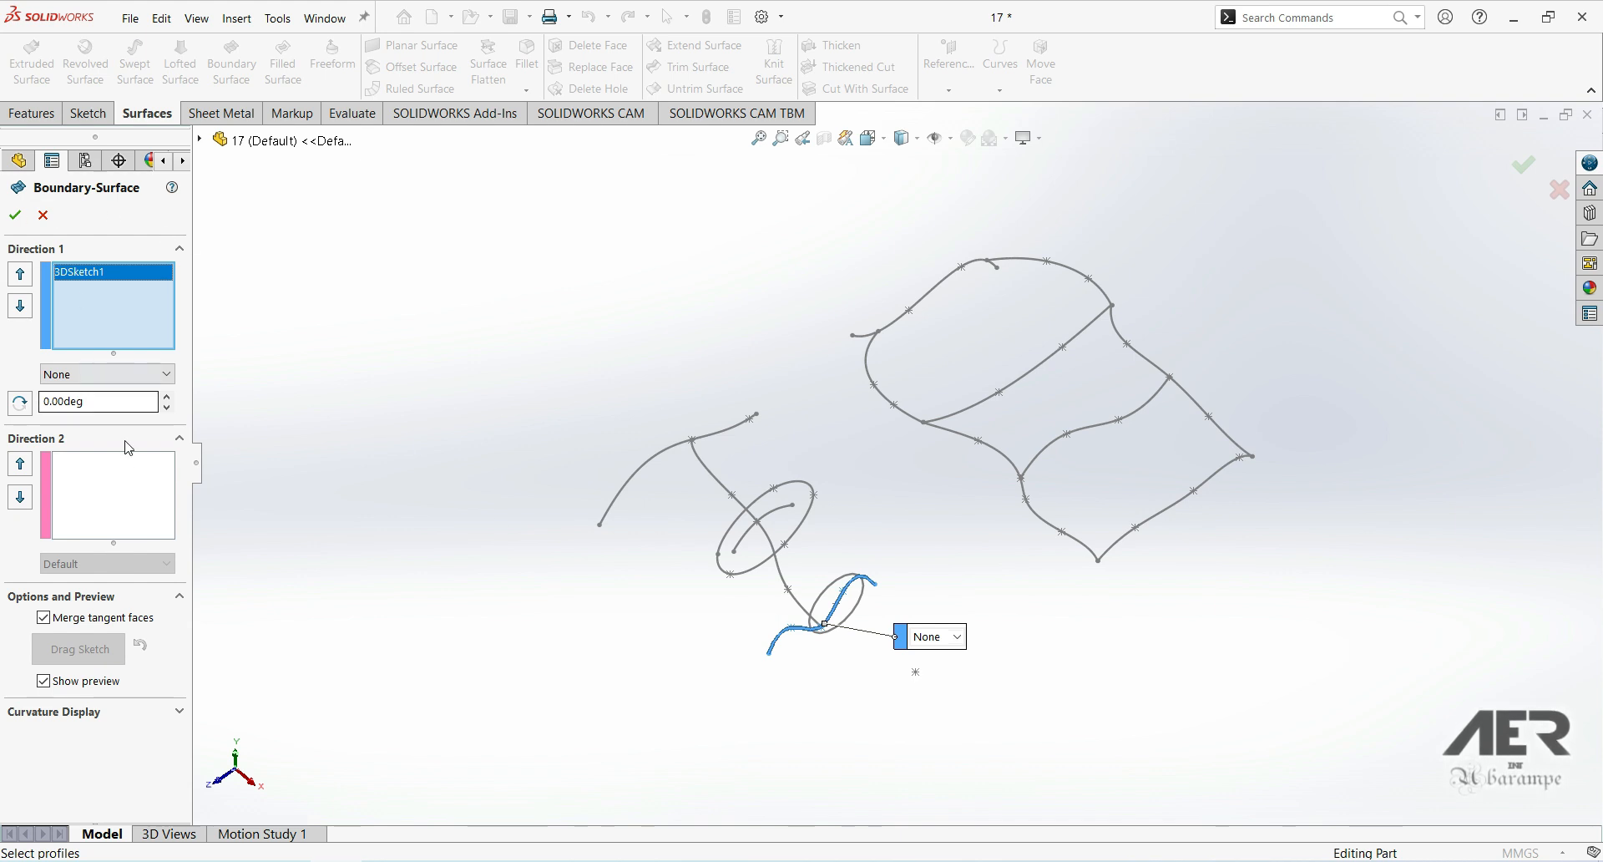
click(119, 489)
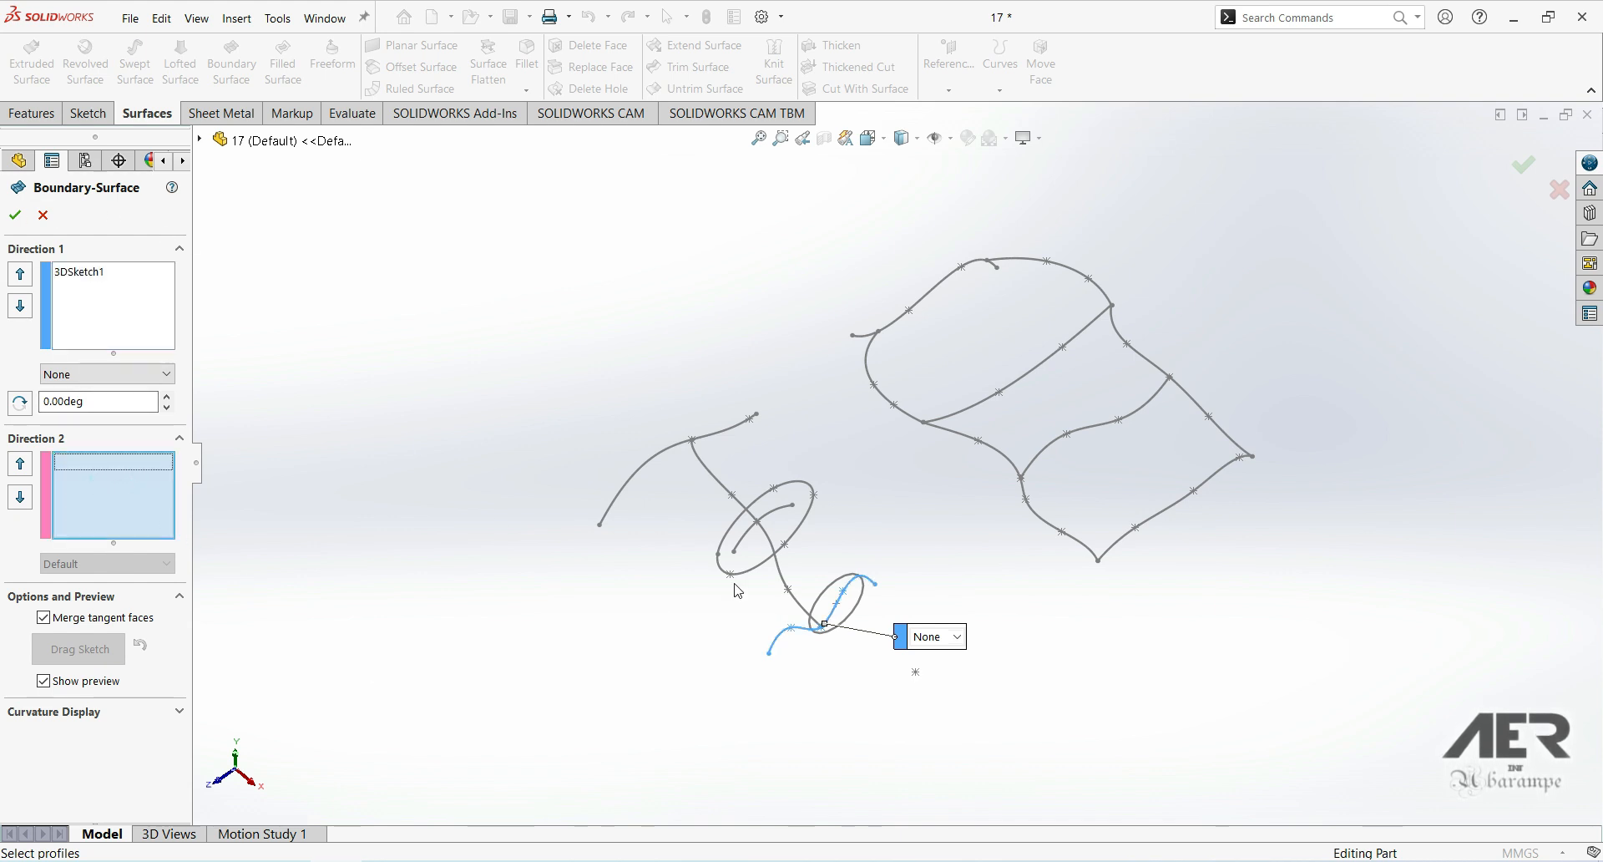
click(782, 582)
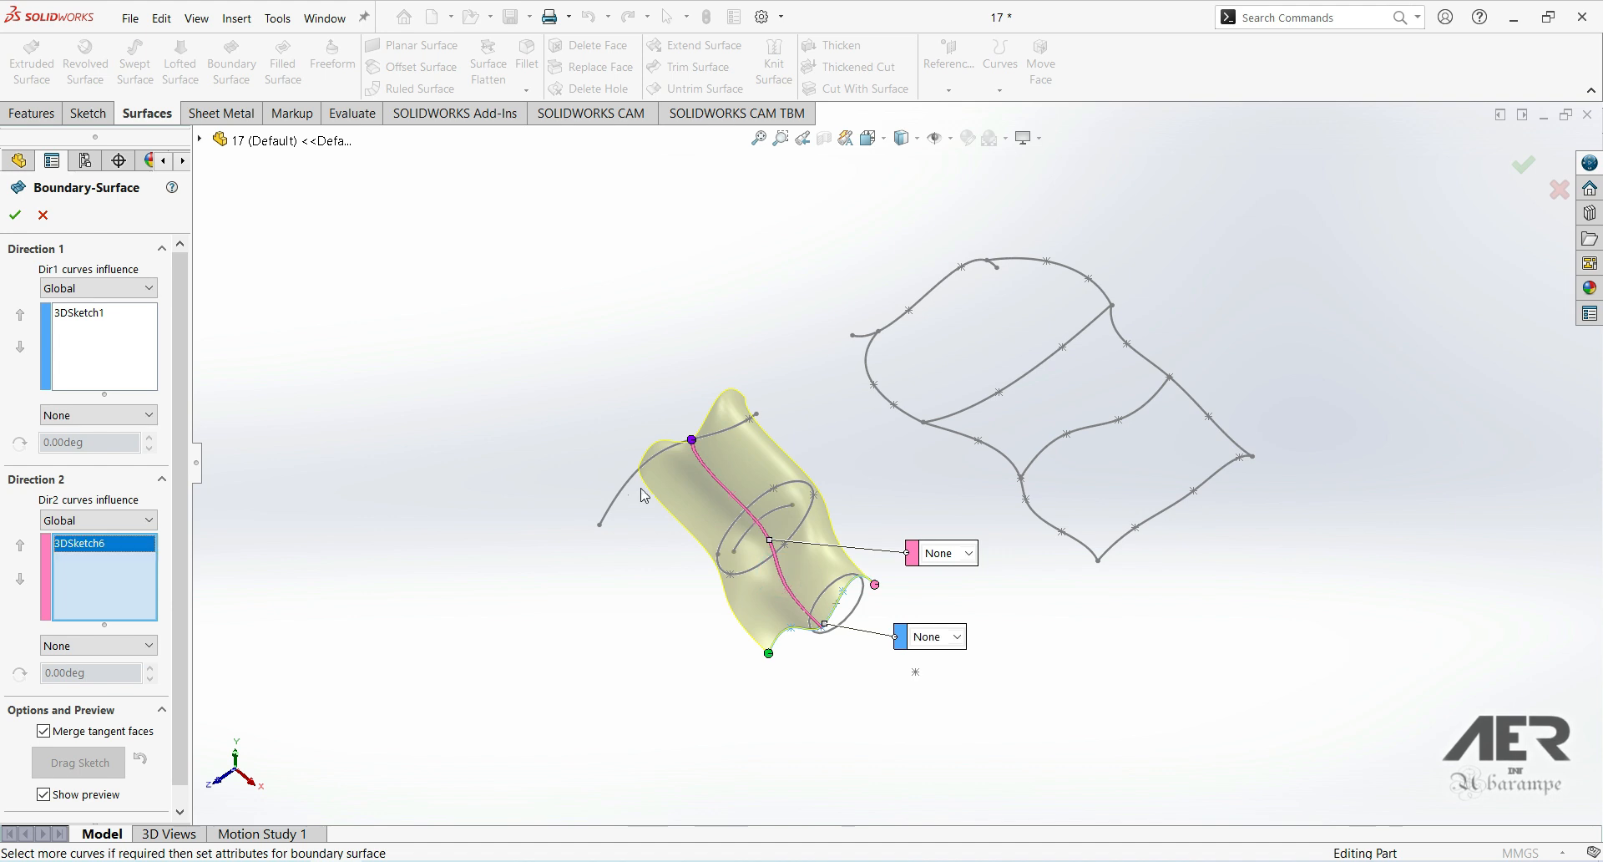
middle_drag(748, 578, 759, 638)
scroll(760, 639, down, 1)
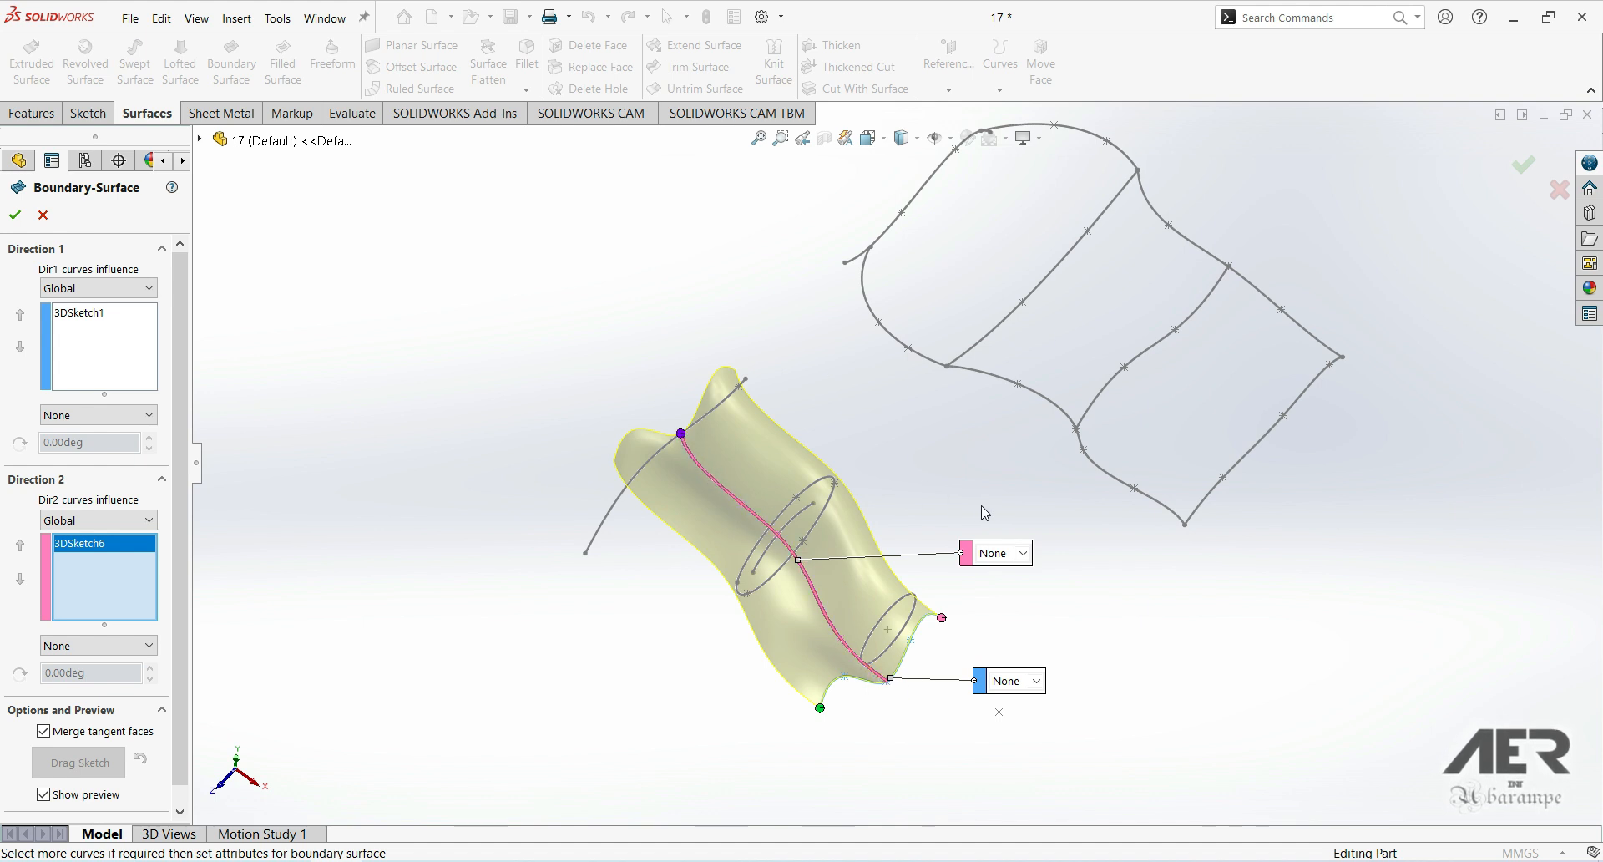
scroll(988, 491, down, 2)
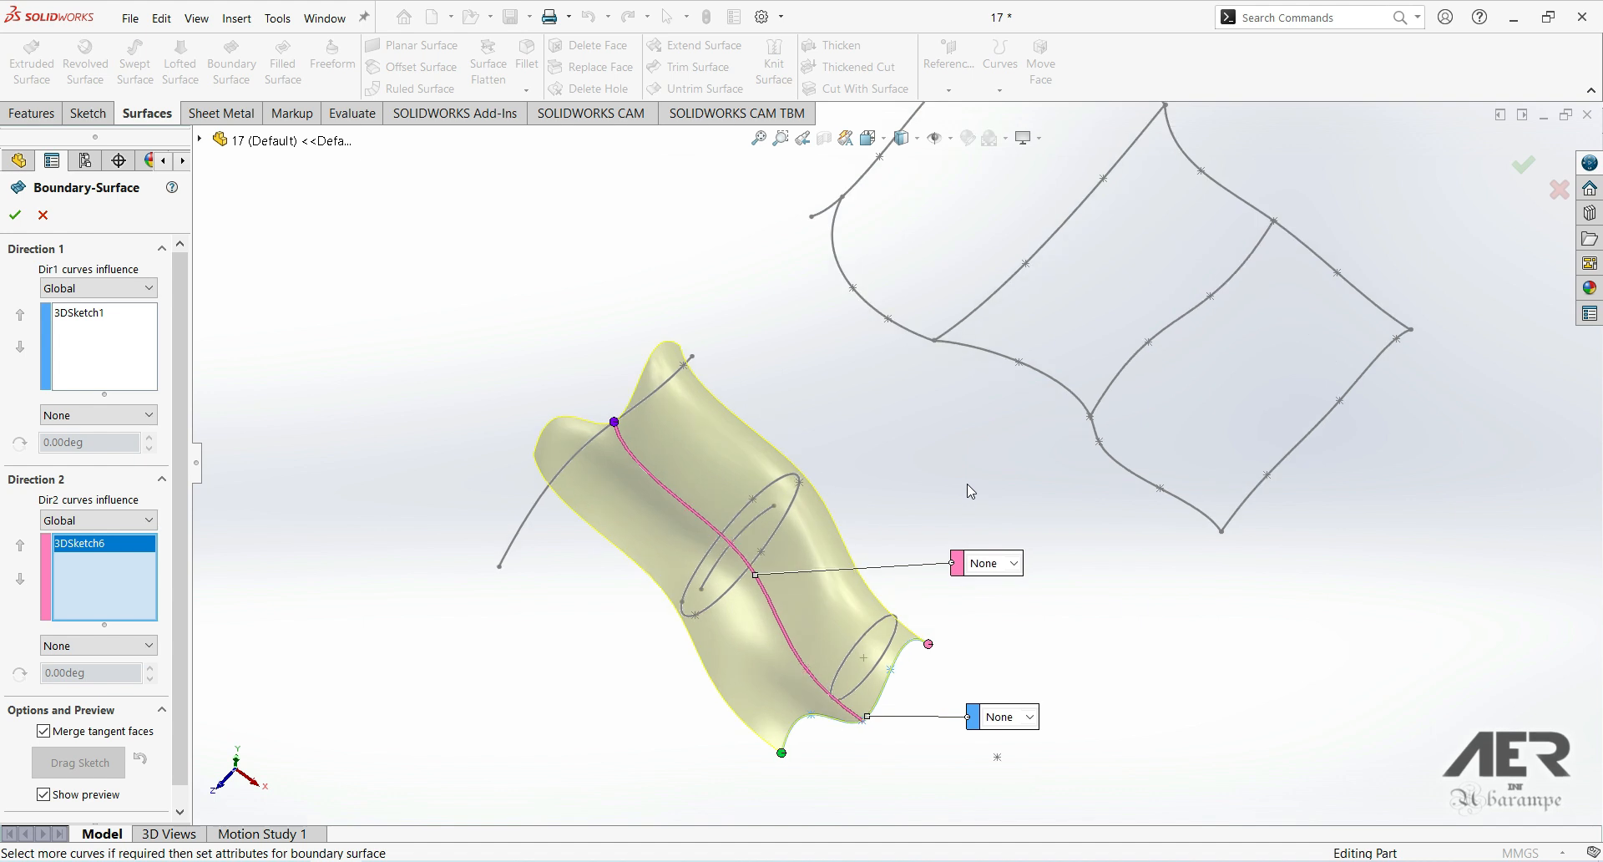
middle_drag(938, 517, 942, 516)
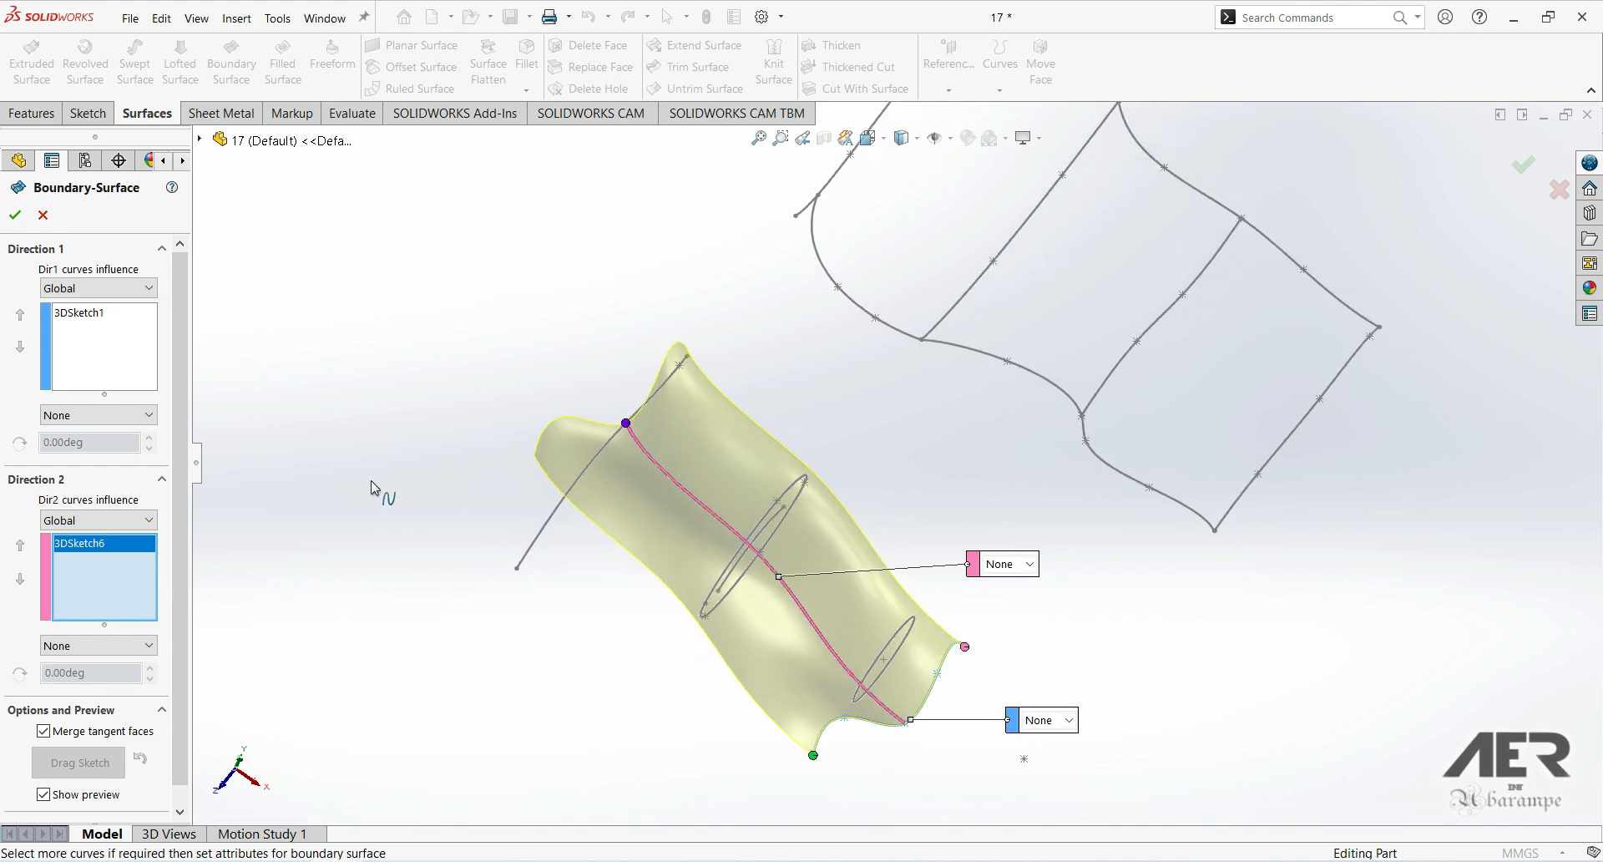
Step: Clear the curve selections from both directions of the boundary surface
right_click(108, 582)
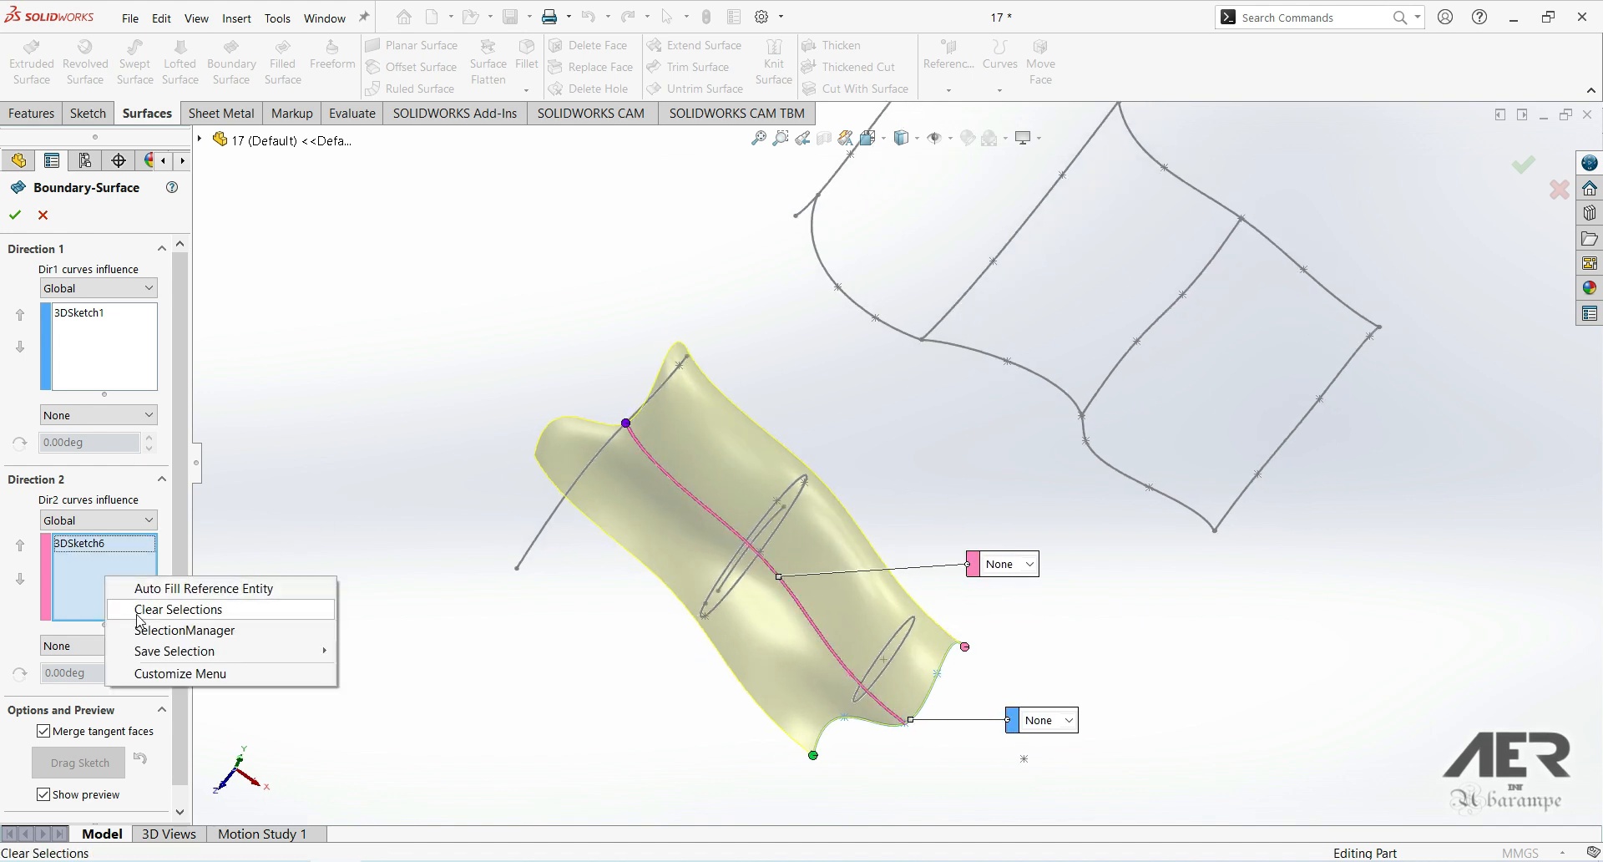
click(138, 609)
right_click(100, 310)
click(131, 338)
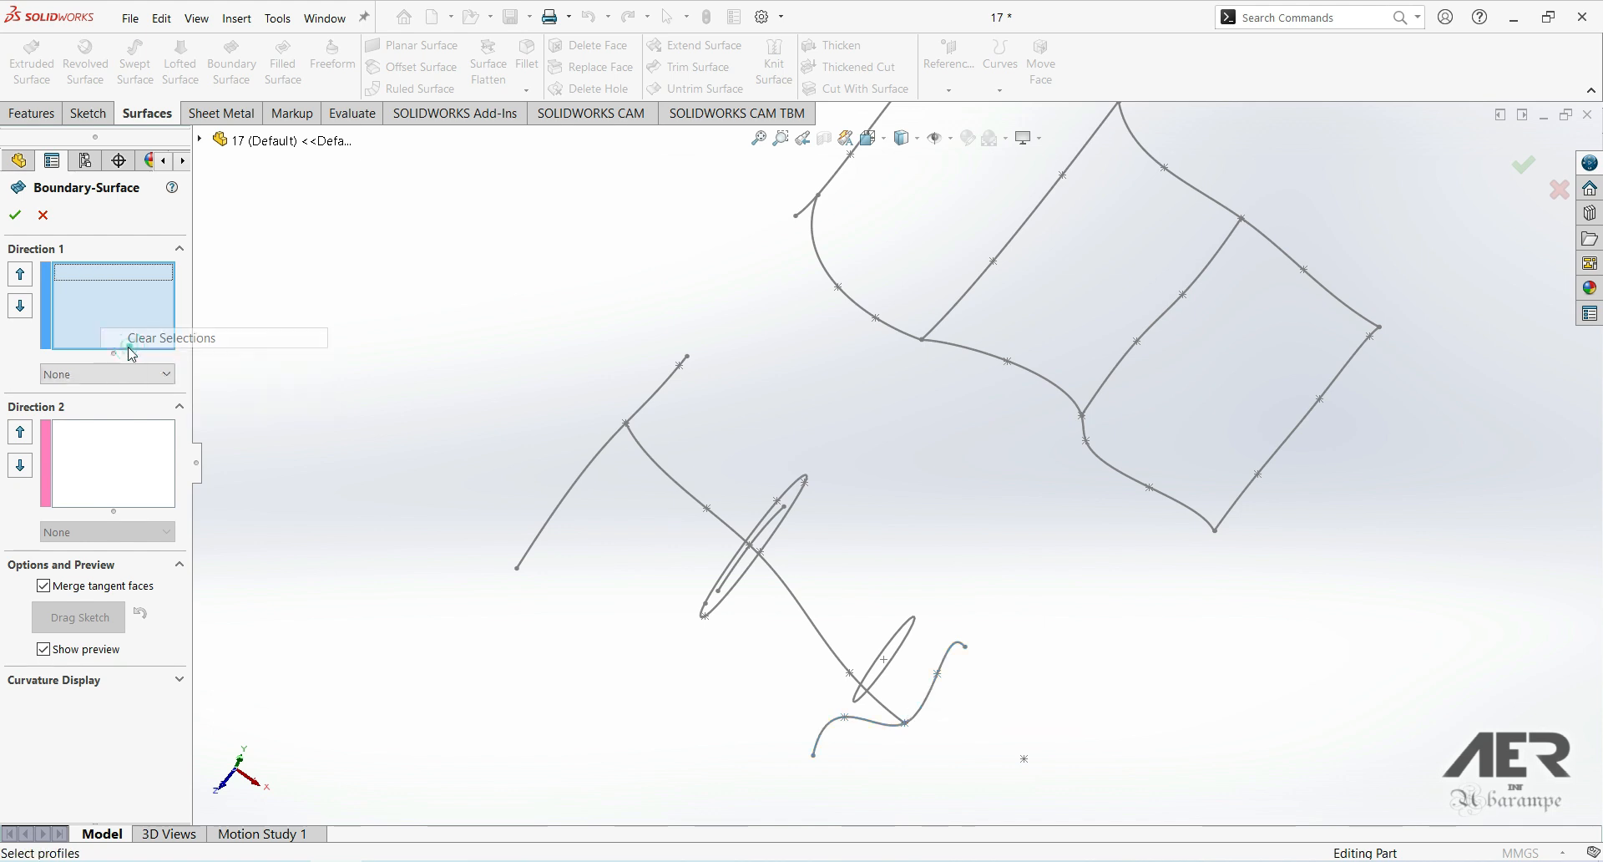
Step: Preview the boundary surface between the open curves Sketch1 and 3DSketch1 in Direction 1, and clear the selections
middle_drag(605, 779, 618, 679)
click(523, 484)
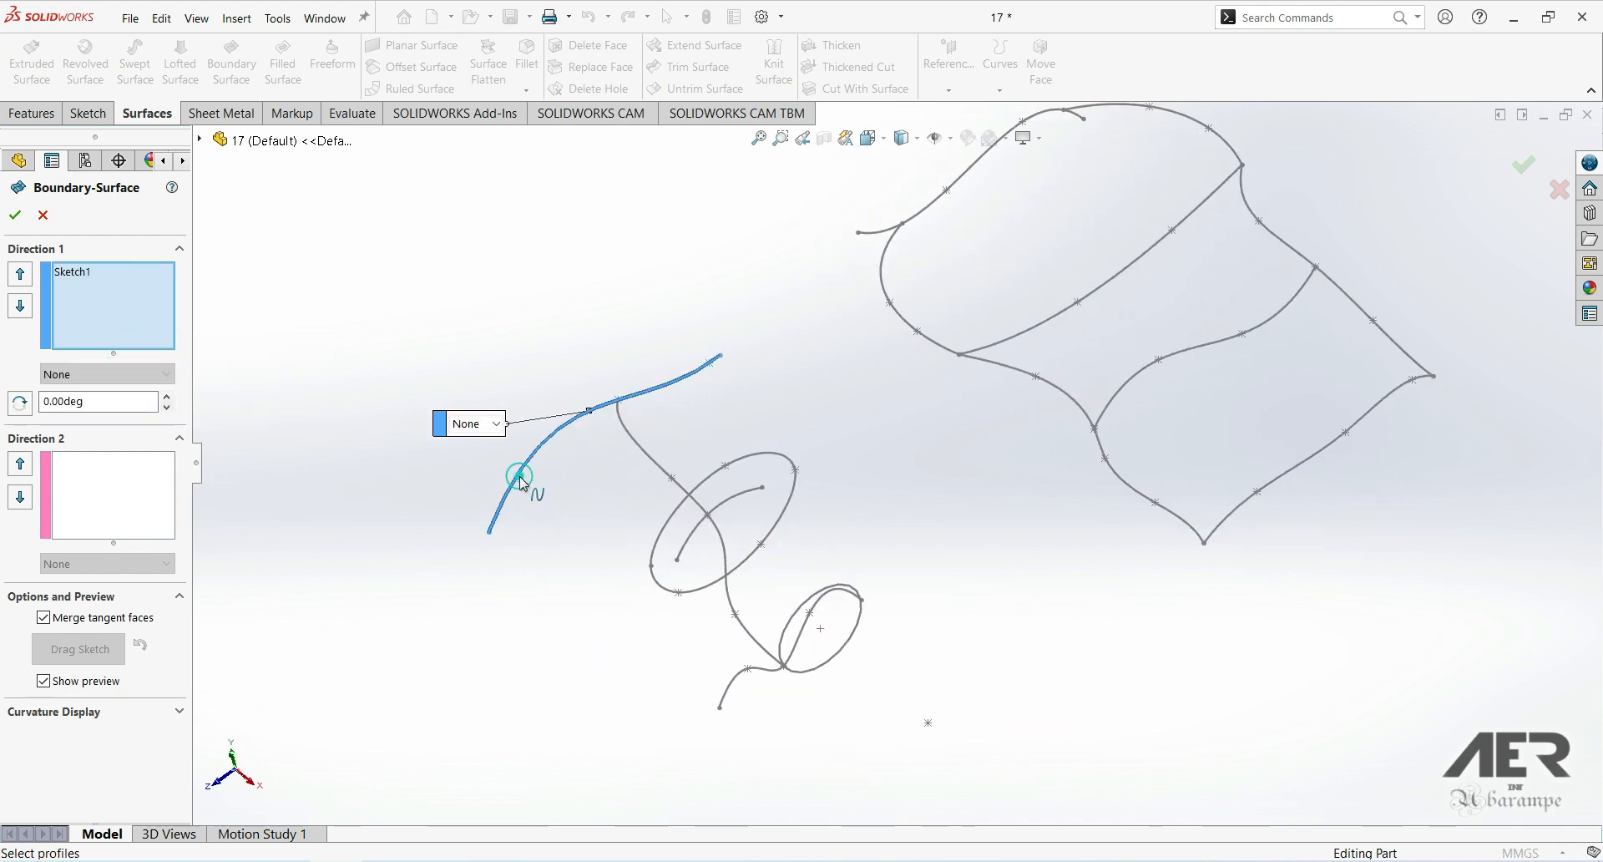
click(733, 700)
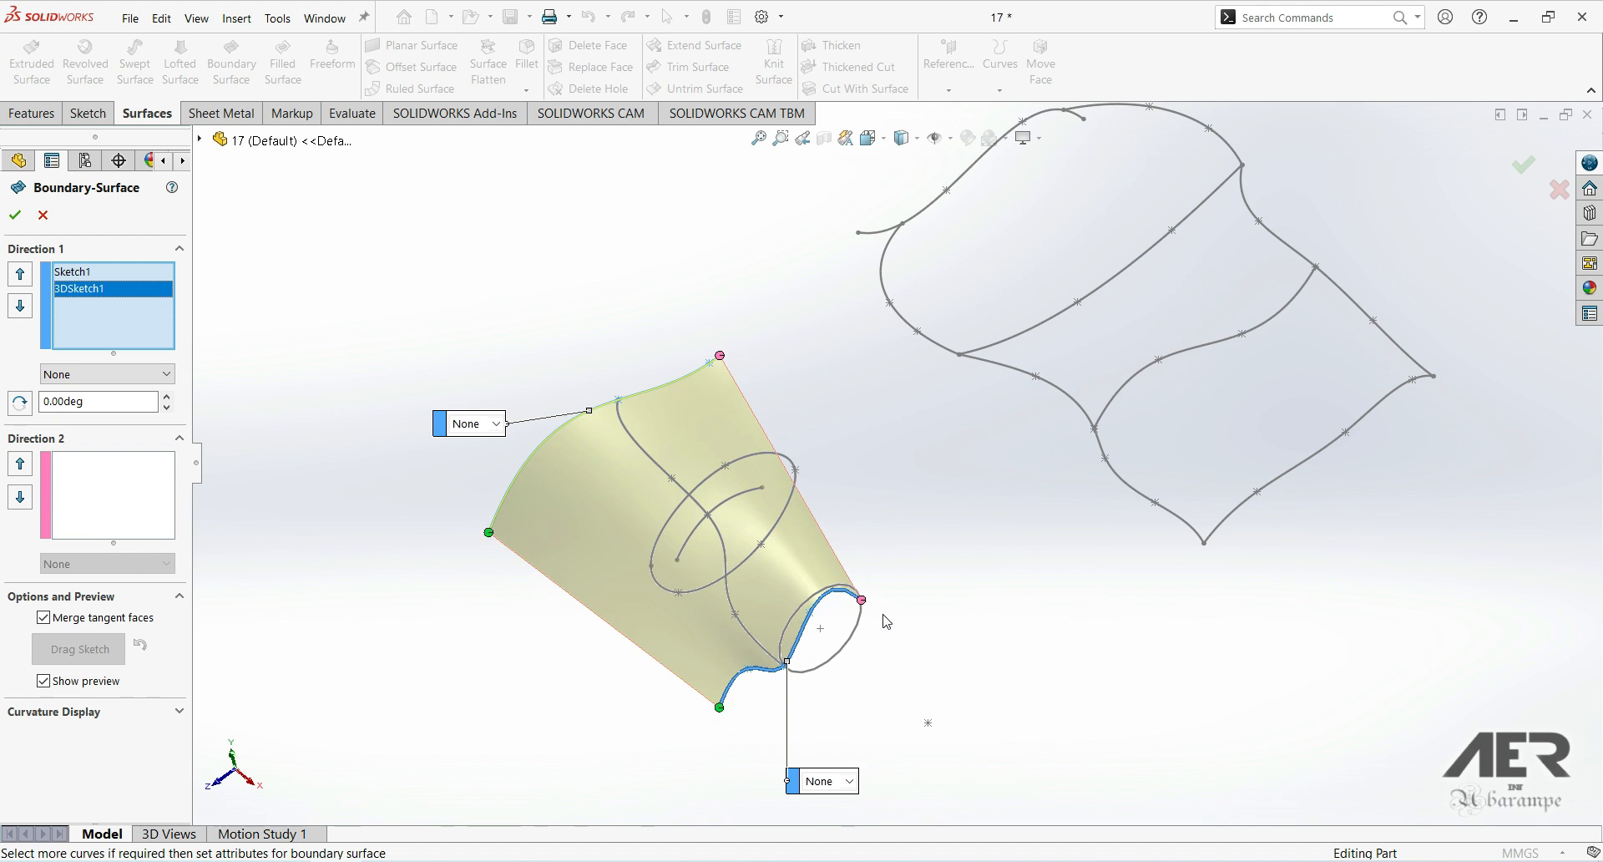
middle_drag(787, 678, 806, 679)
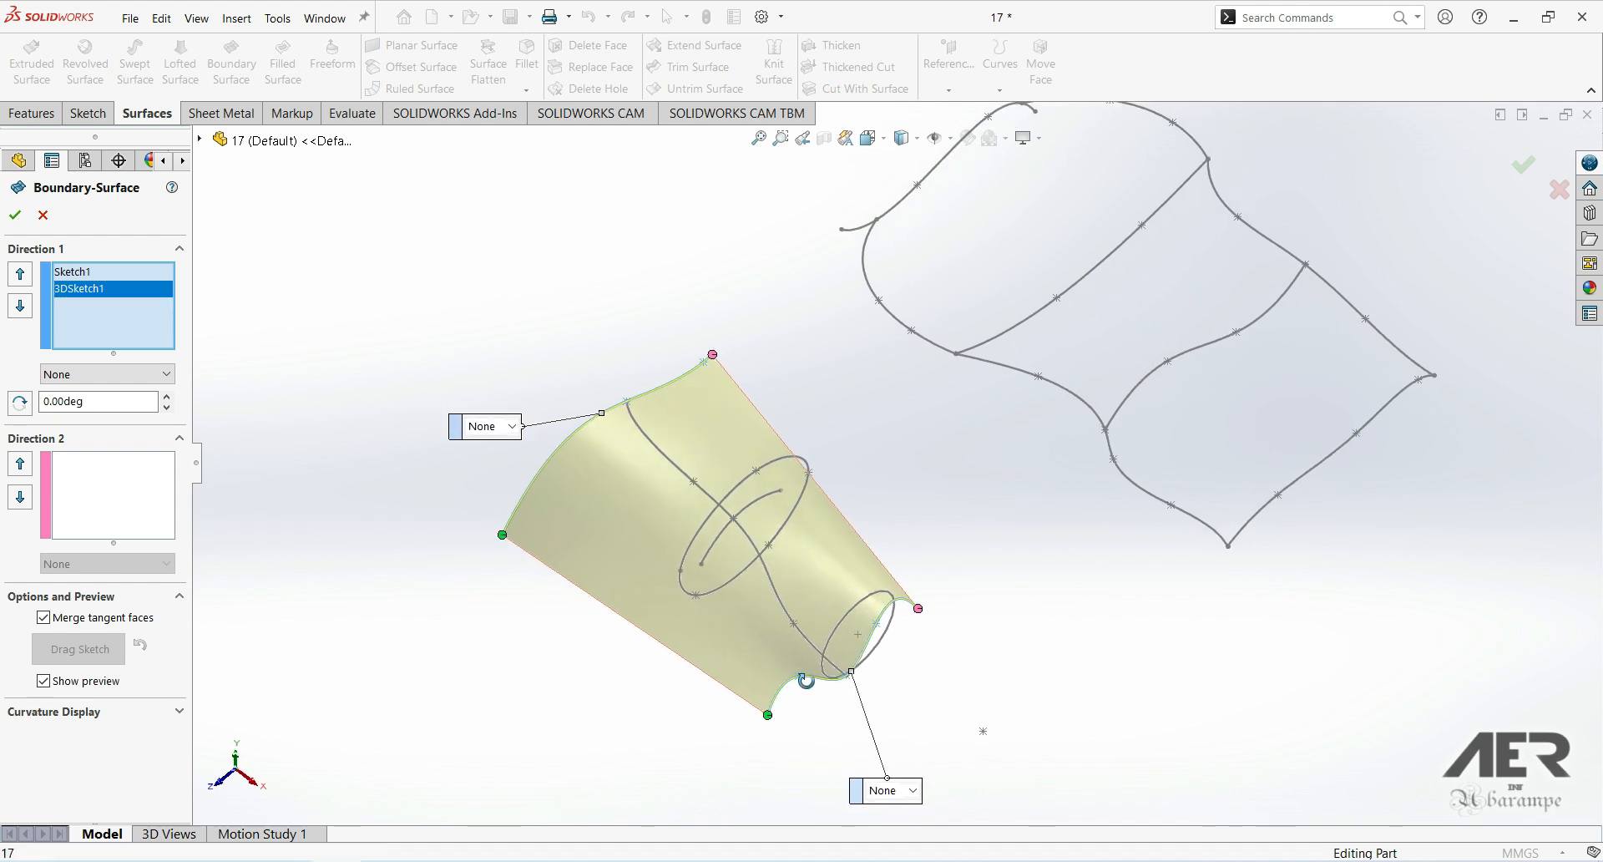
right_click(112, 333)
click(149, 361)
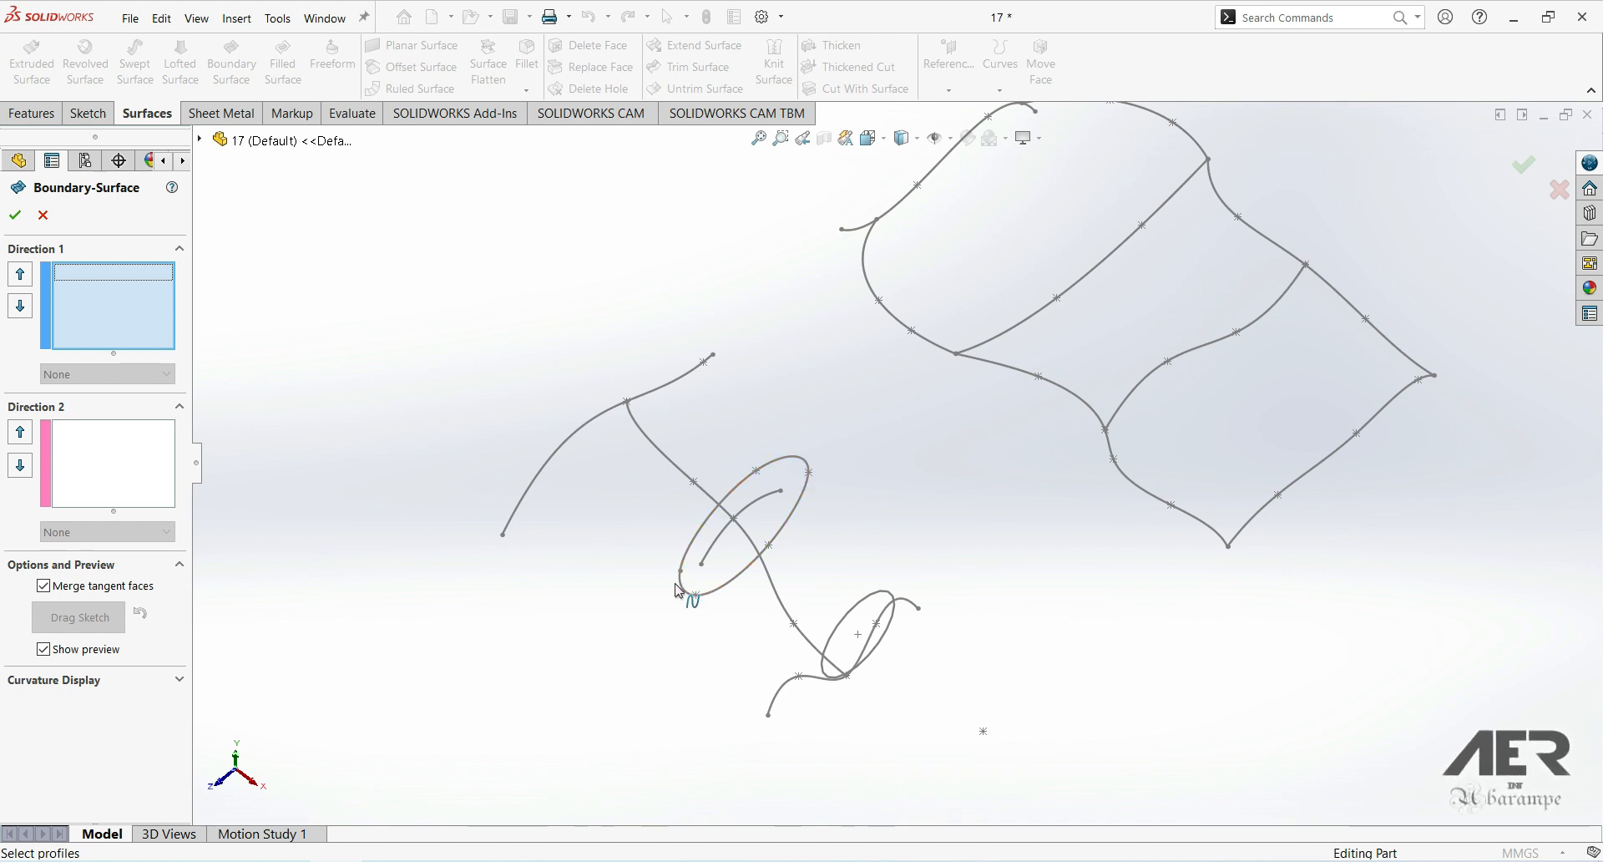
Step: Try to combine the open Sketch1 curve with the larger closed loop in Direction 1, and clear the selections
click(542, 473)
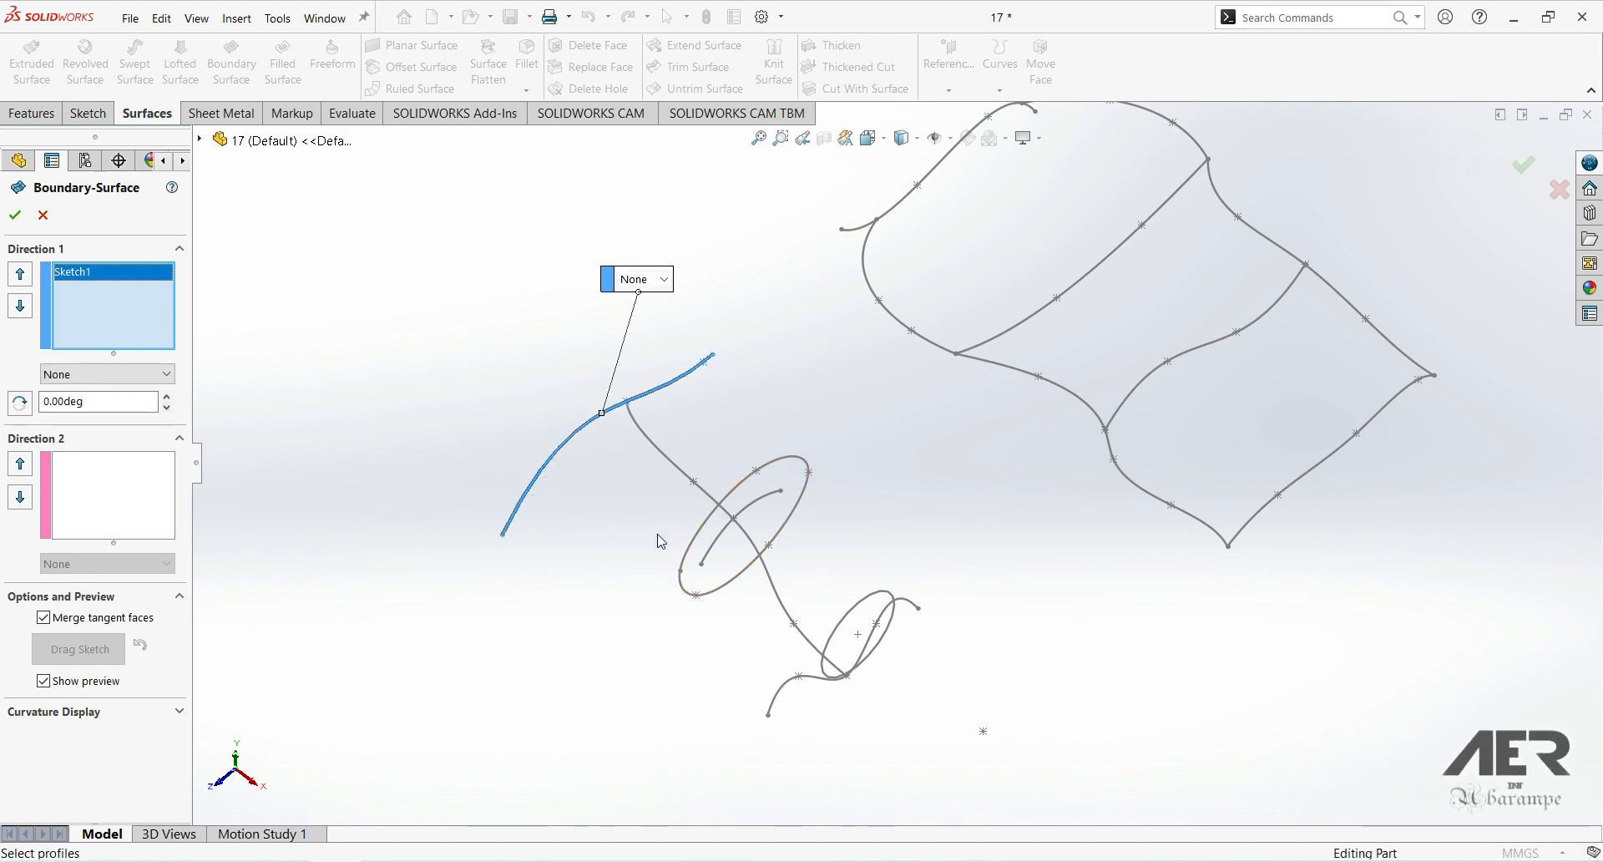
click(691, 548)
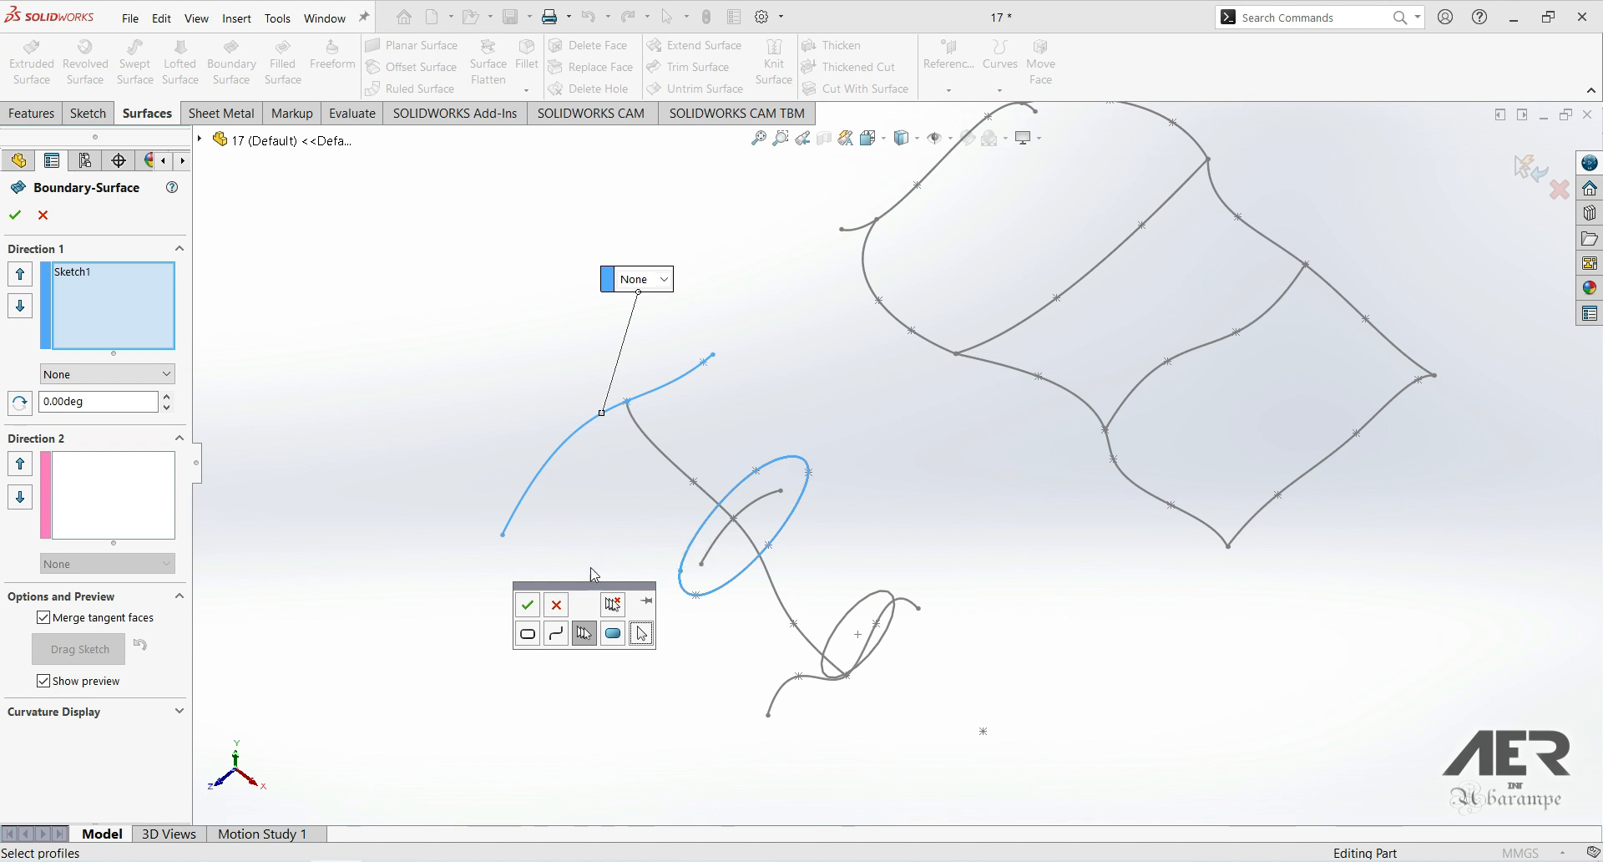
click(528, 603)
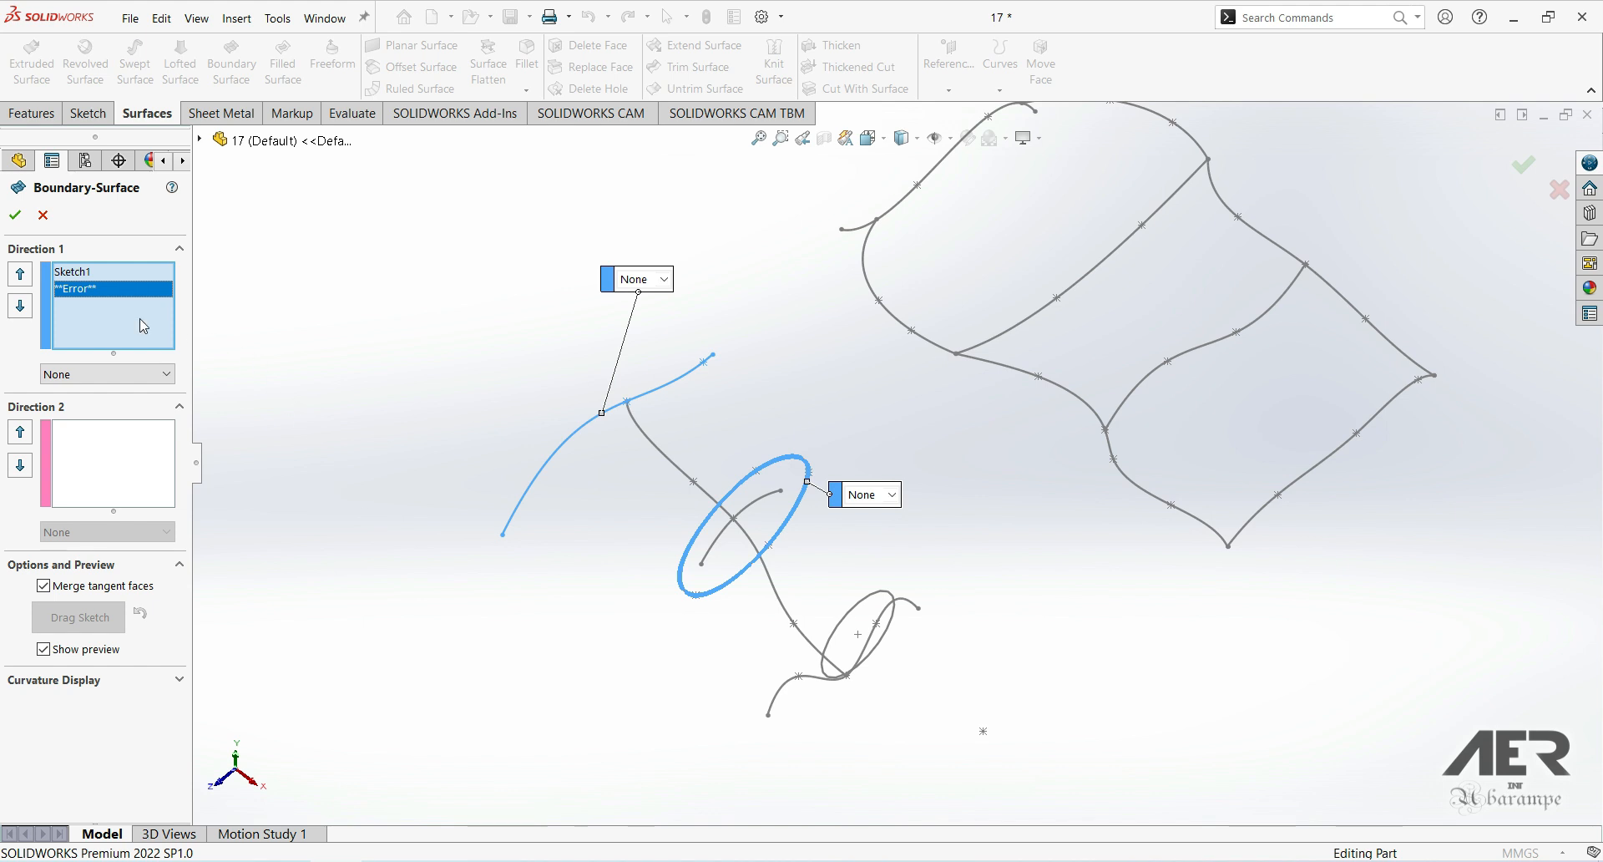
right_click(103, 321)
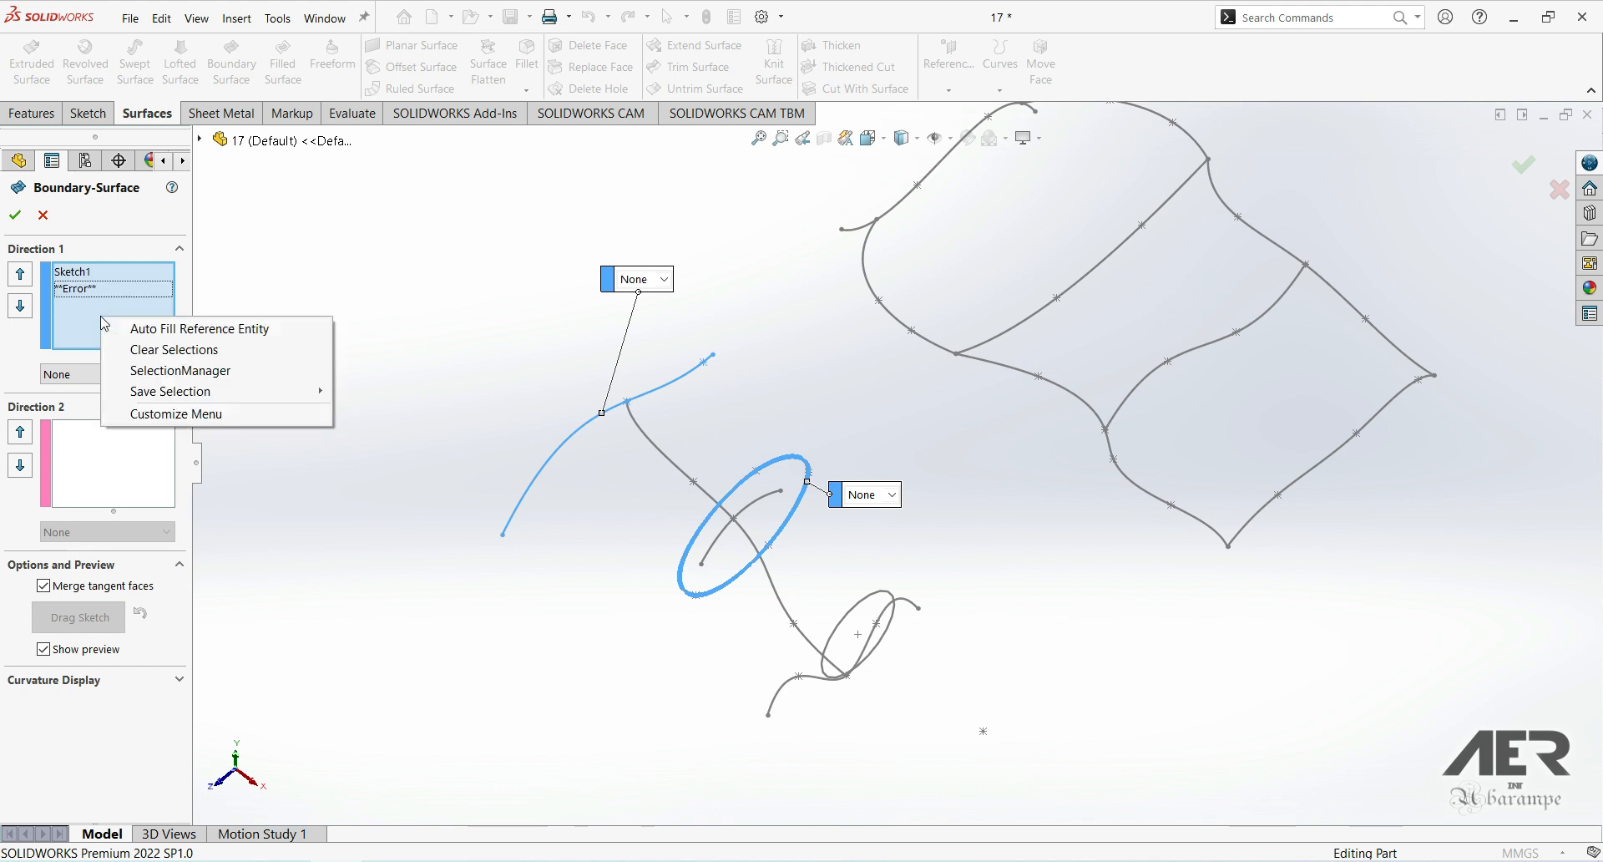
click(140, 351)
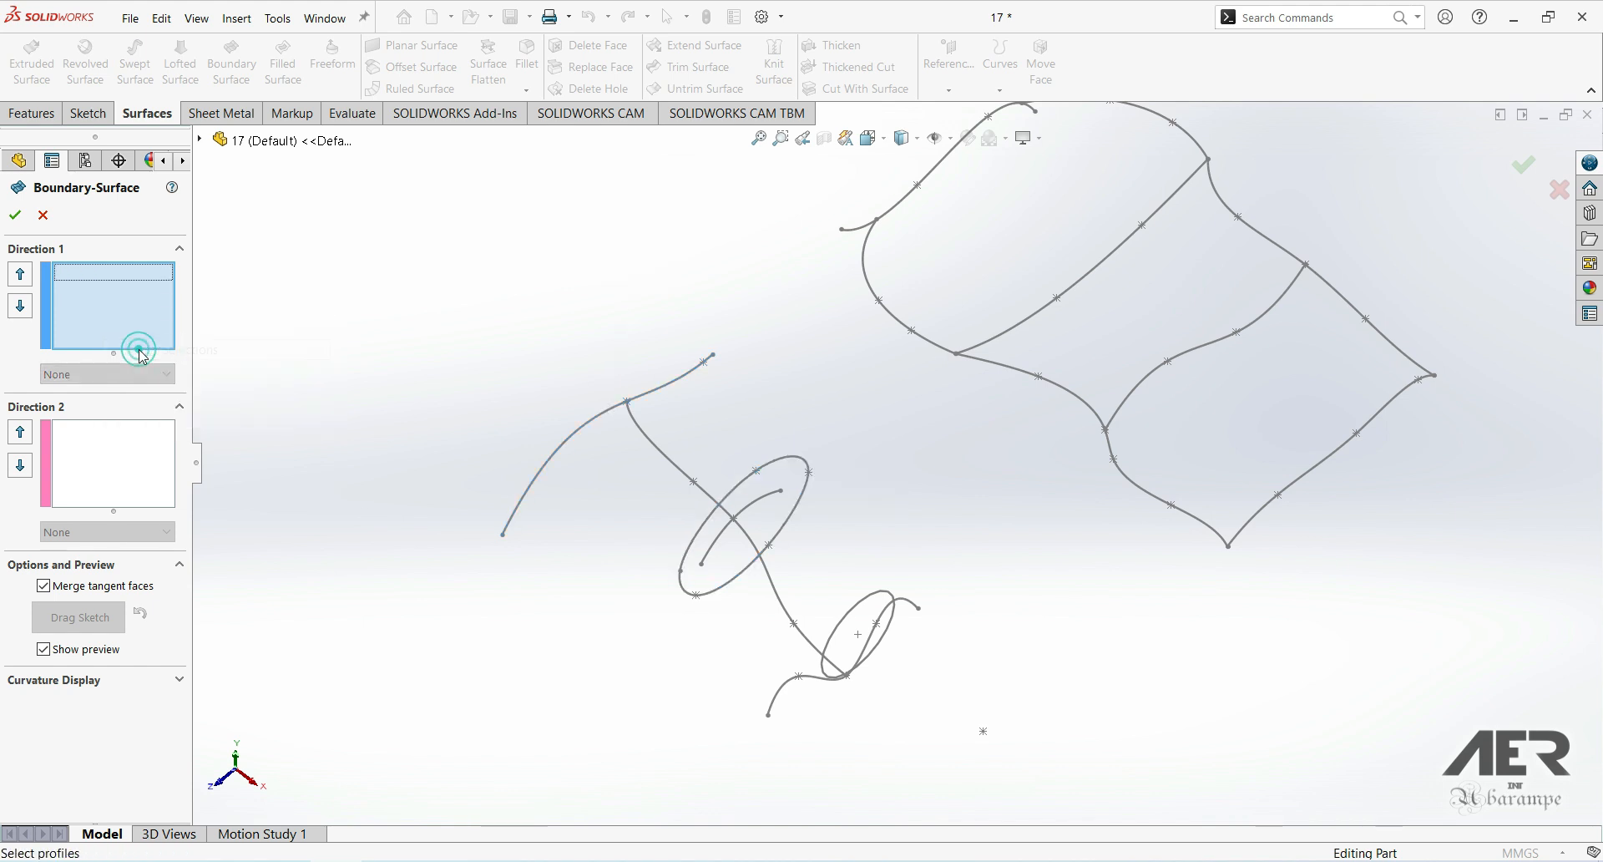
Step: Preview the boundary surface in Direction 1 between the larger closed loop and the smaller closed profile Sketch3
click(698, 547)
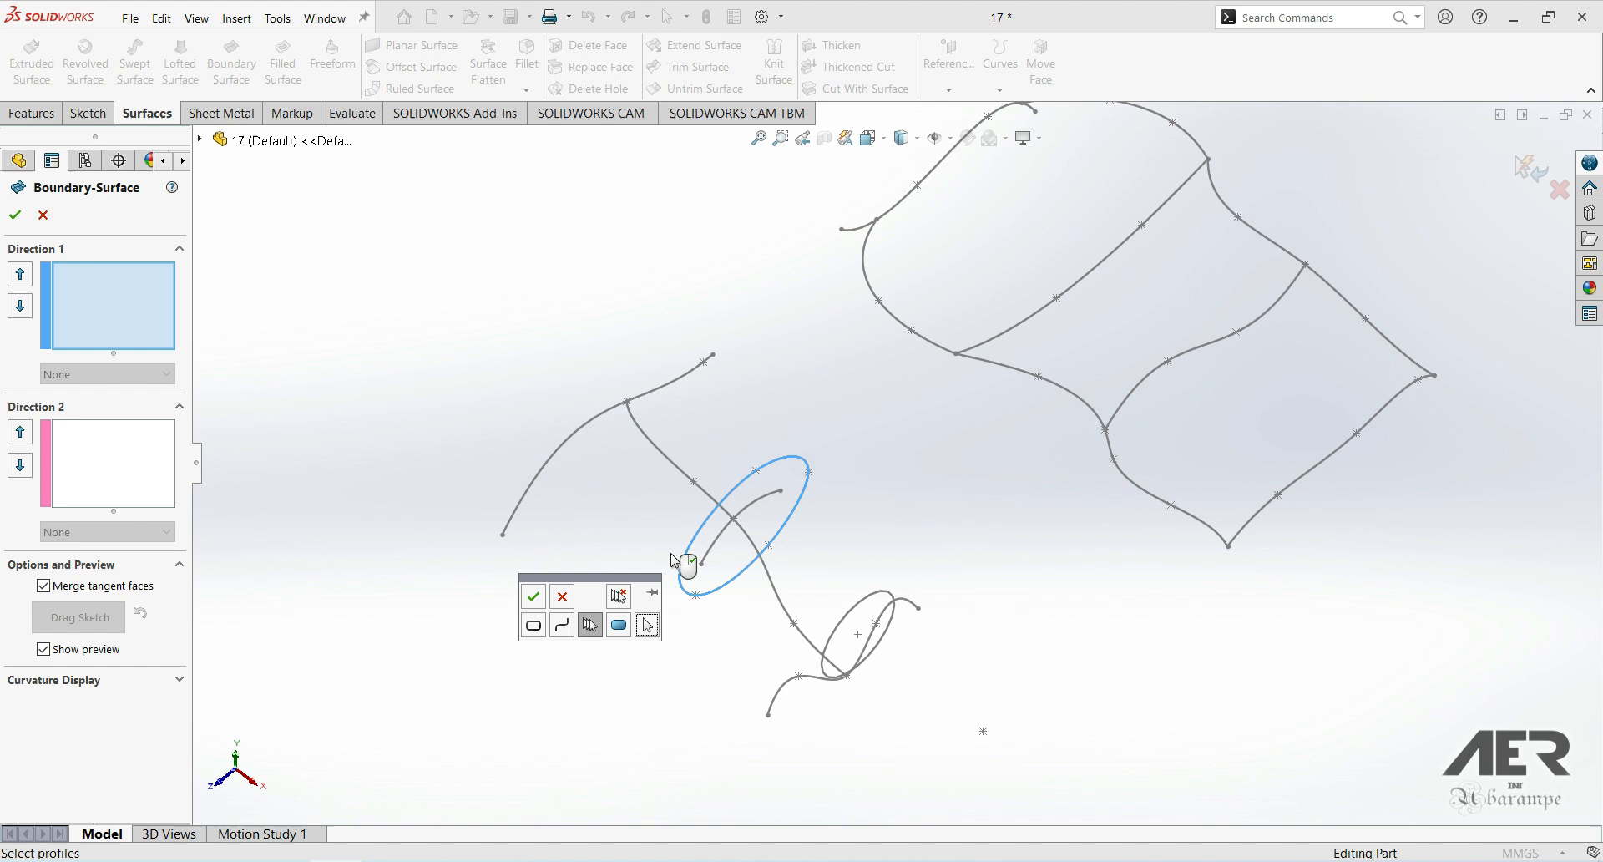
click(533, 596)
click(831, 633)
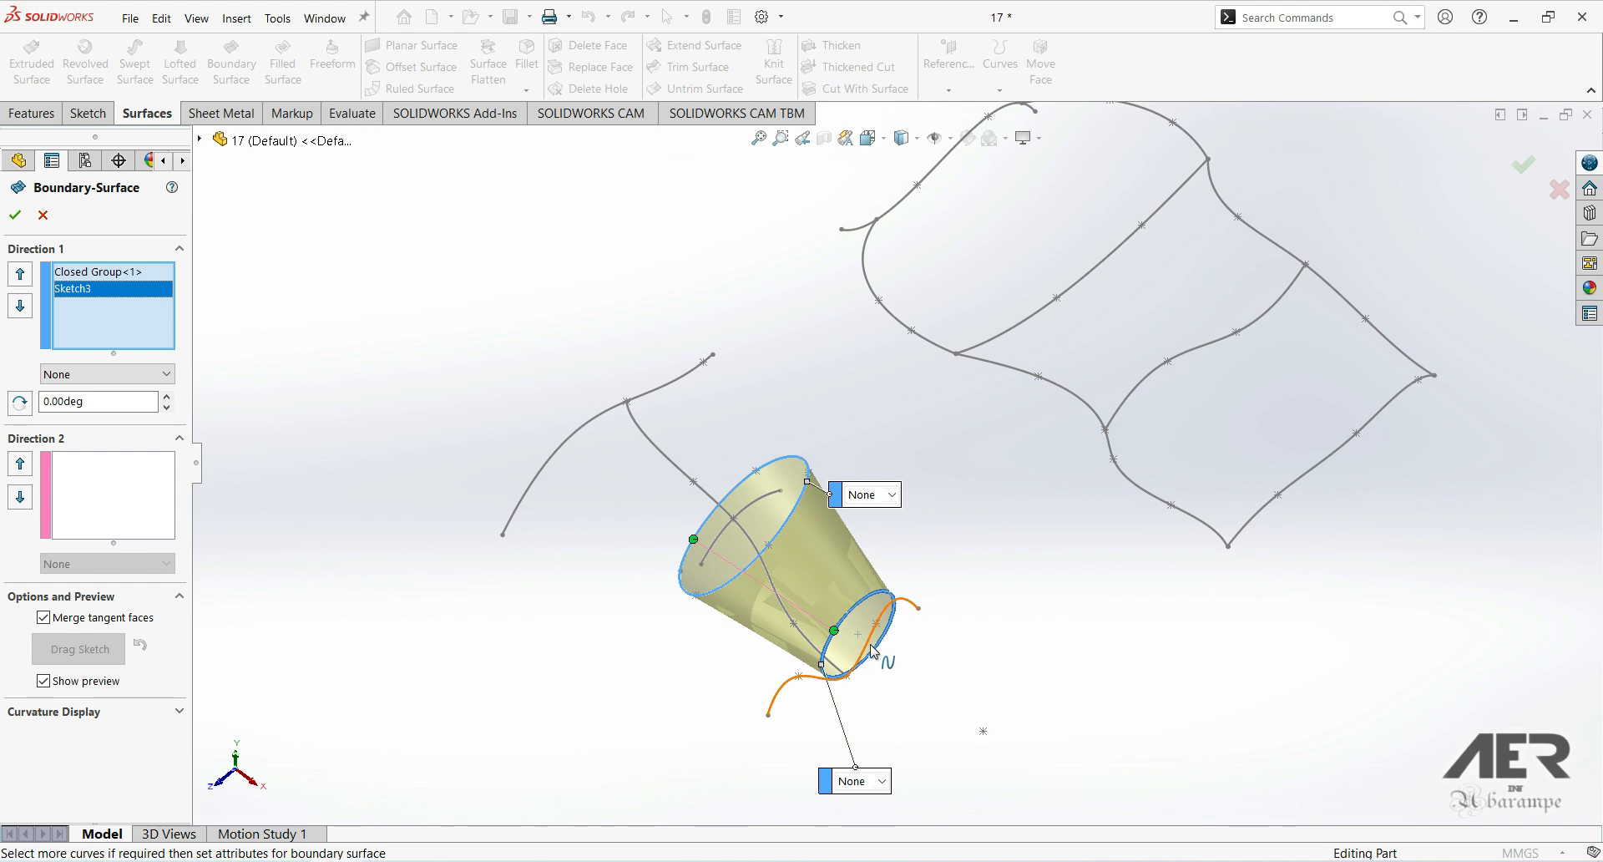
scroll(873, 635, down, 2)
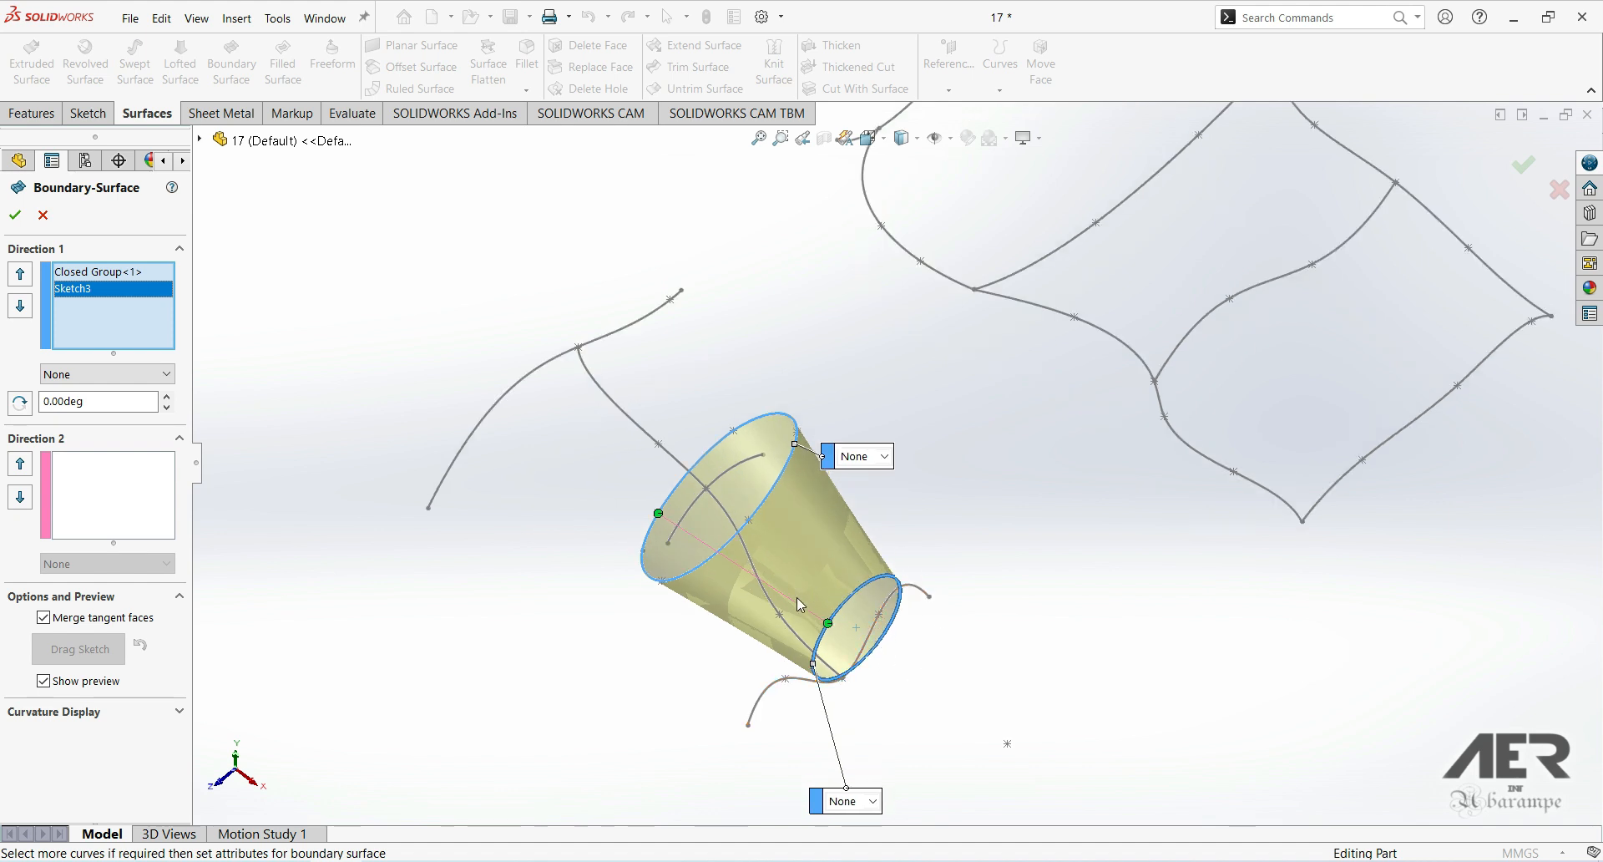
scroll(910, 467, up, 3)
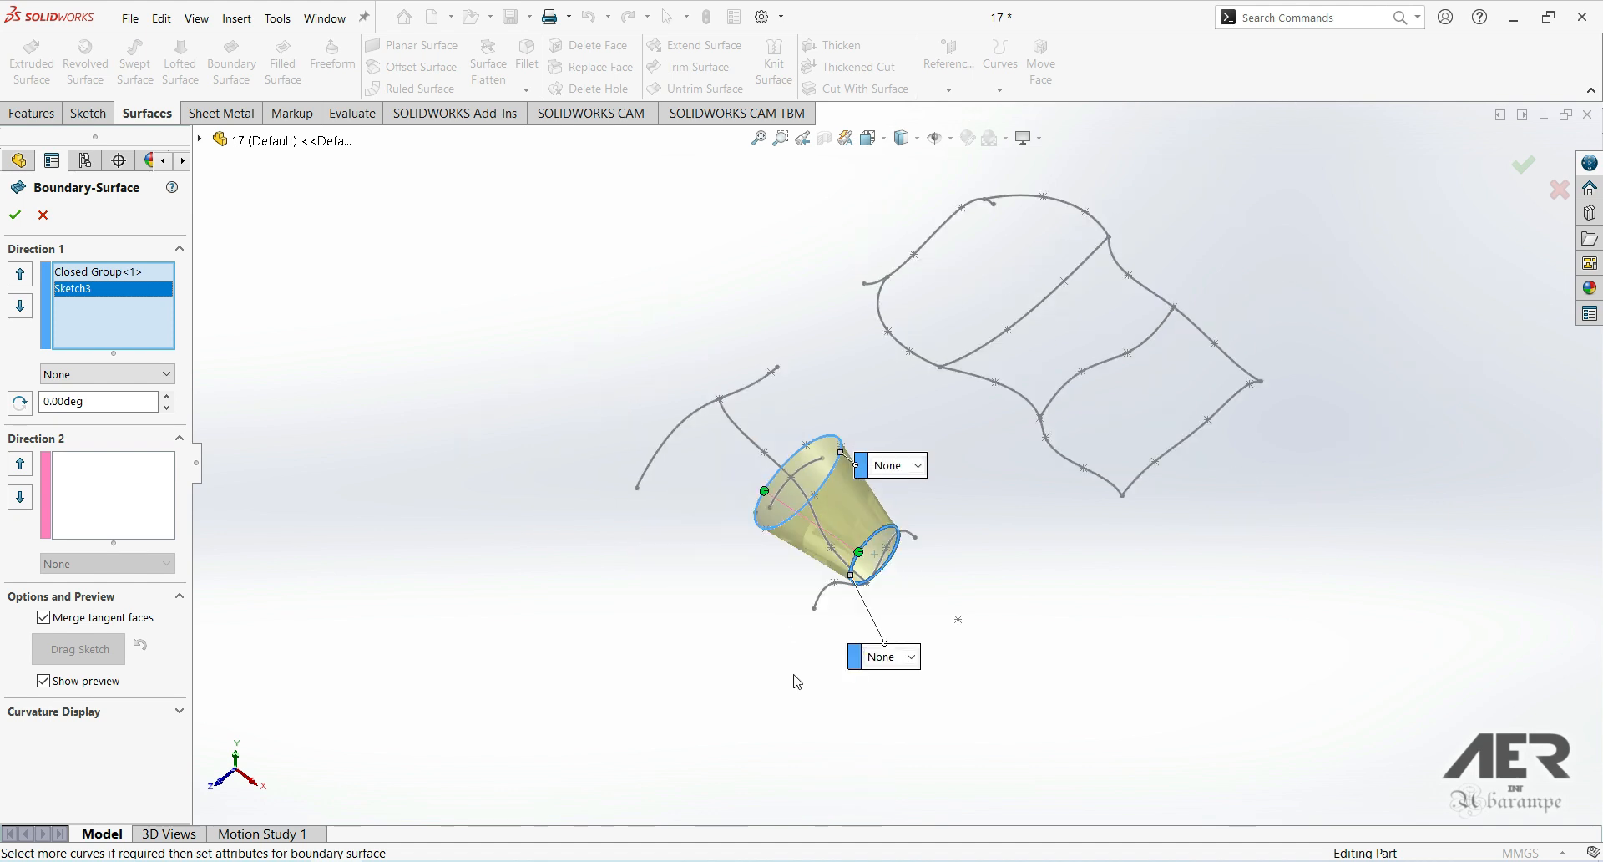
Step: Add the Sketch4 point to Direction 1 with Direction Vector tangency, and clear all the selections after viewing the preview
click(961, 622)
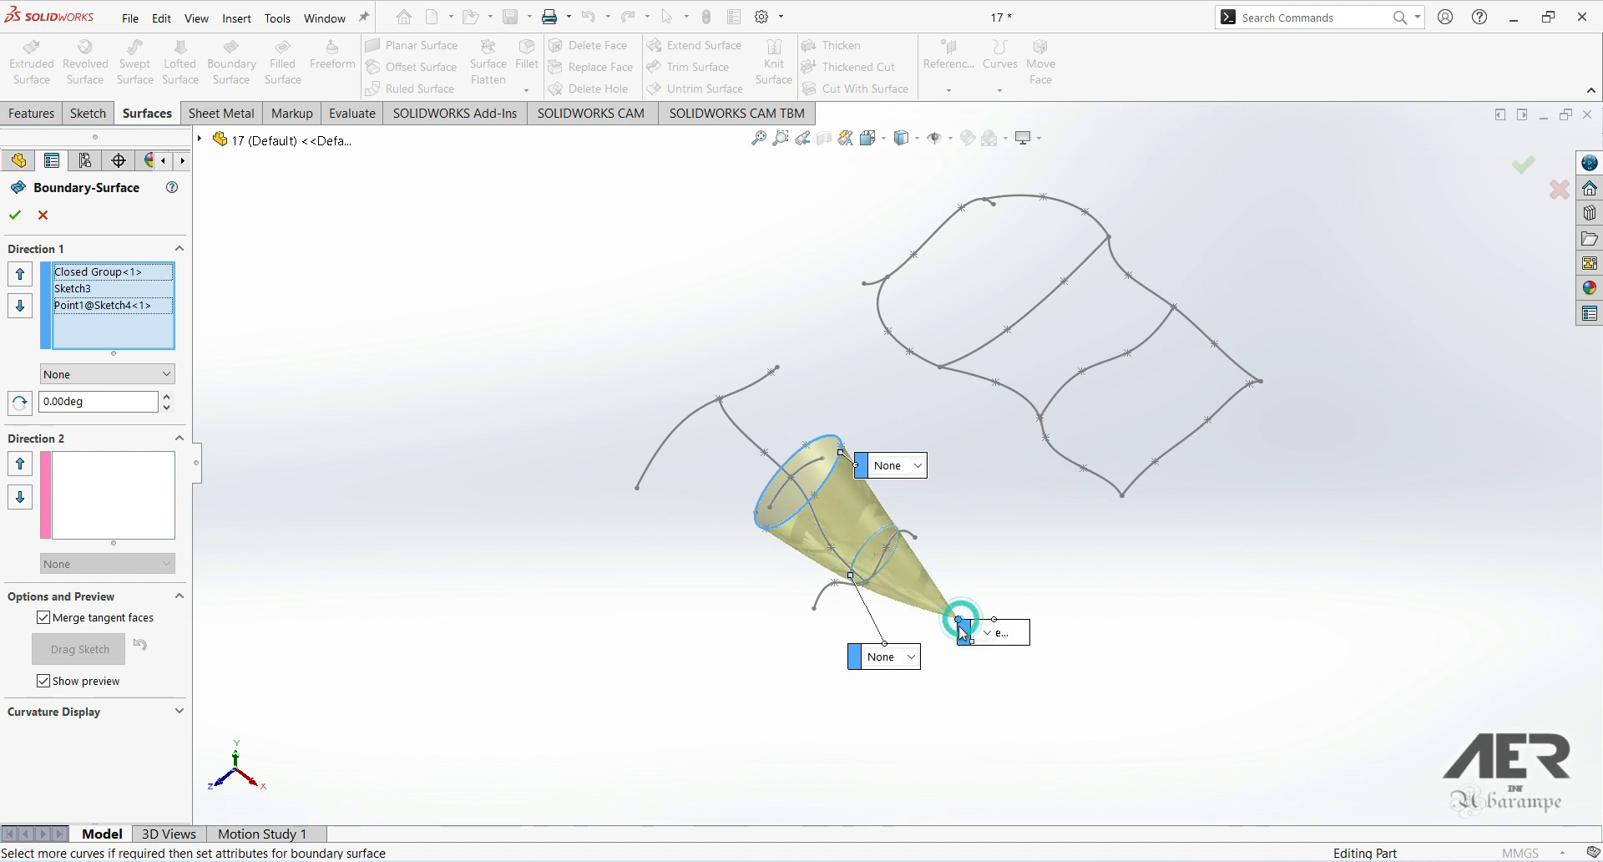
middle_drag(971, 614, 1019, 568)
click(833, 587)
click(814, 617)
scroll(793, 597, down, 2)
scroll(1370, 498, up, 1)
middle_drag(1369, 499, 1153, 459)
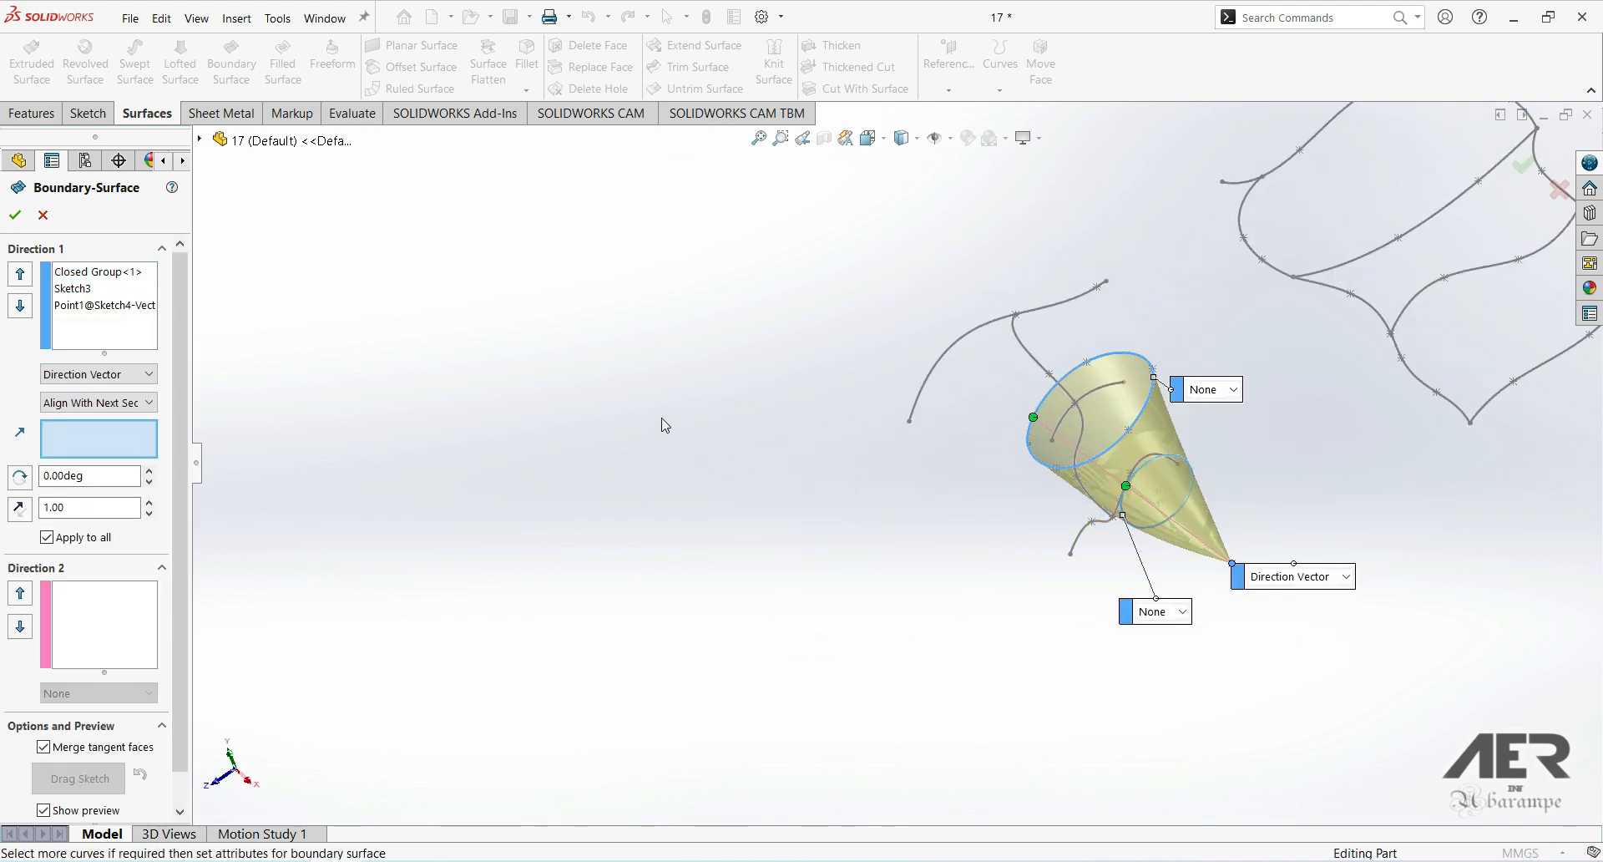
right_click(114, 324)
click(140, 350)
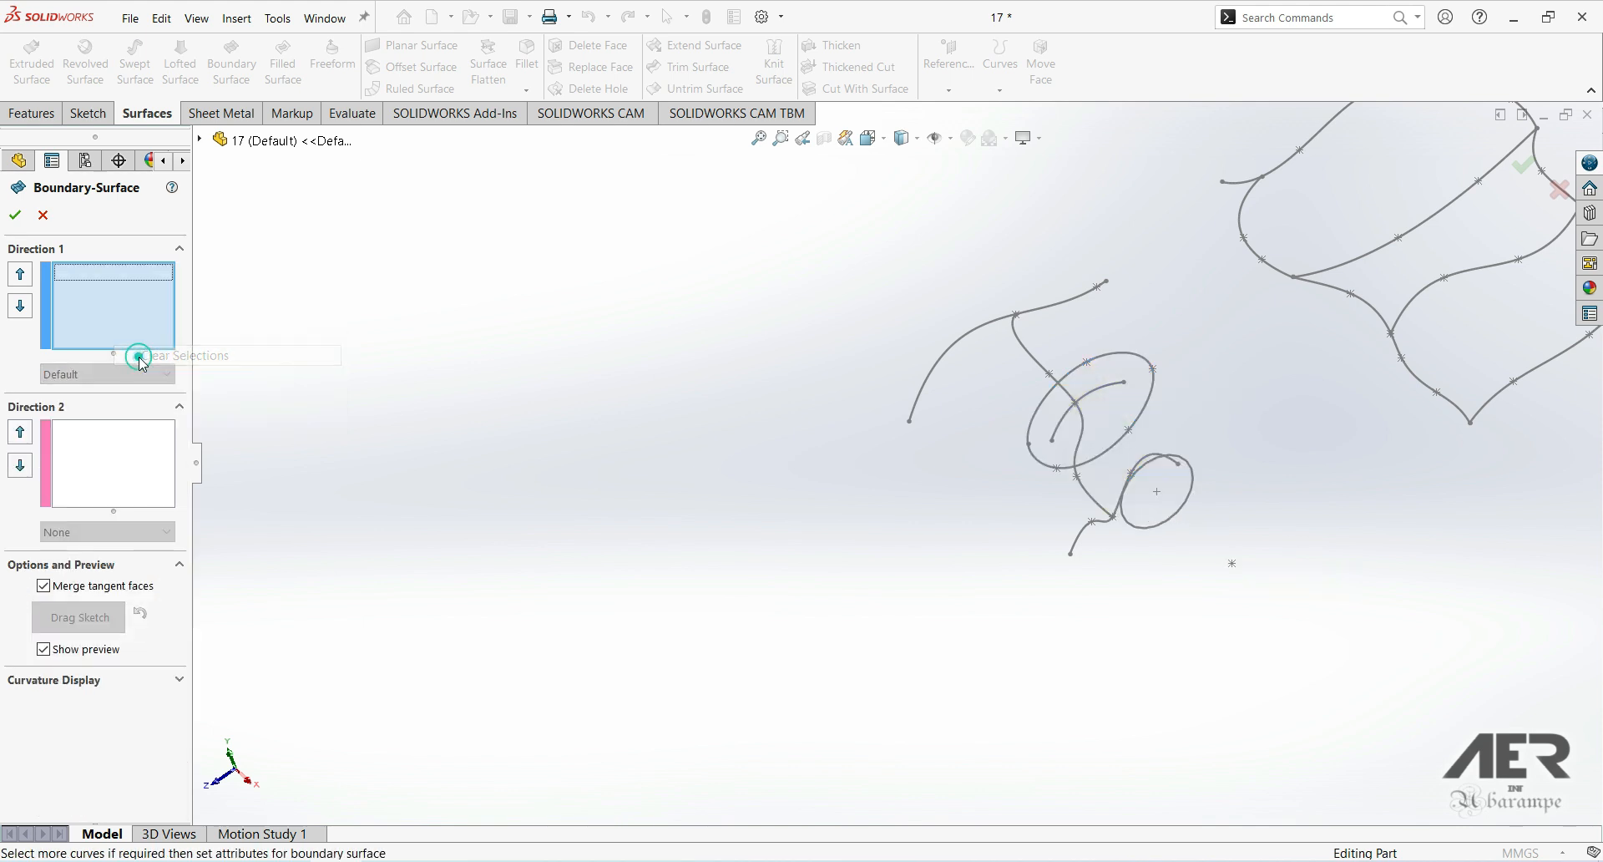
Step: Preview the boundary surface through Sketch1, 3DSketch1 and the Sketch4 point in Direction 1, and clear the selections
mouse_move(395, 494)
middle_down()
mouse_move(676, 609)
mouse_move(1424, 437)
mouse_move(912, 493)
mouse_move(568, 338)
middle_up()
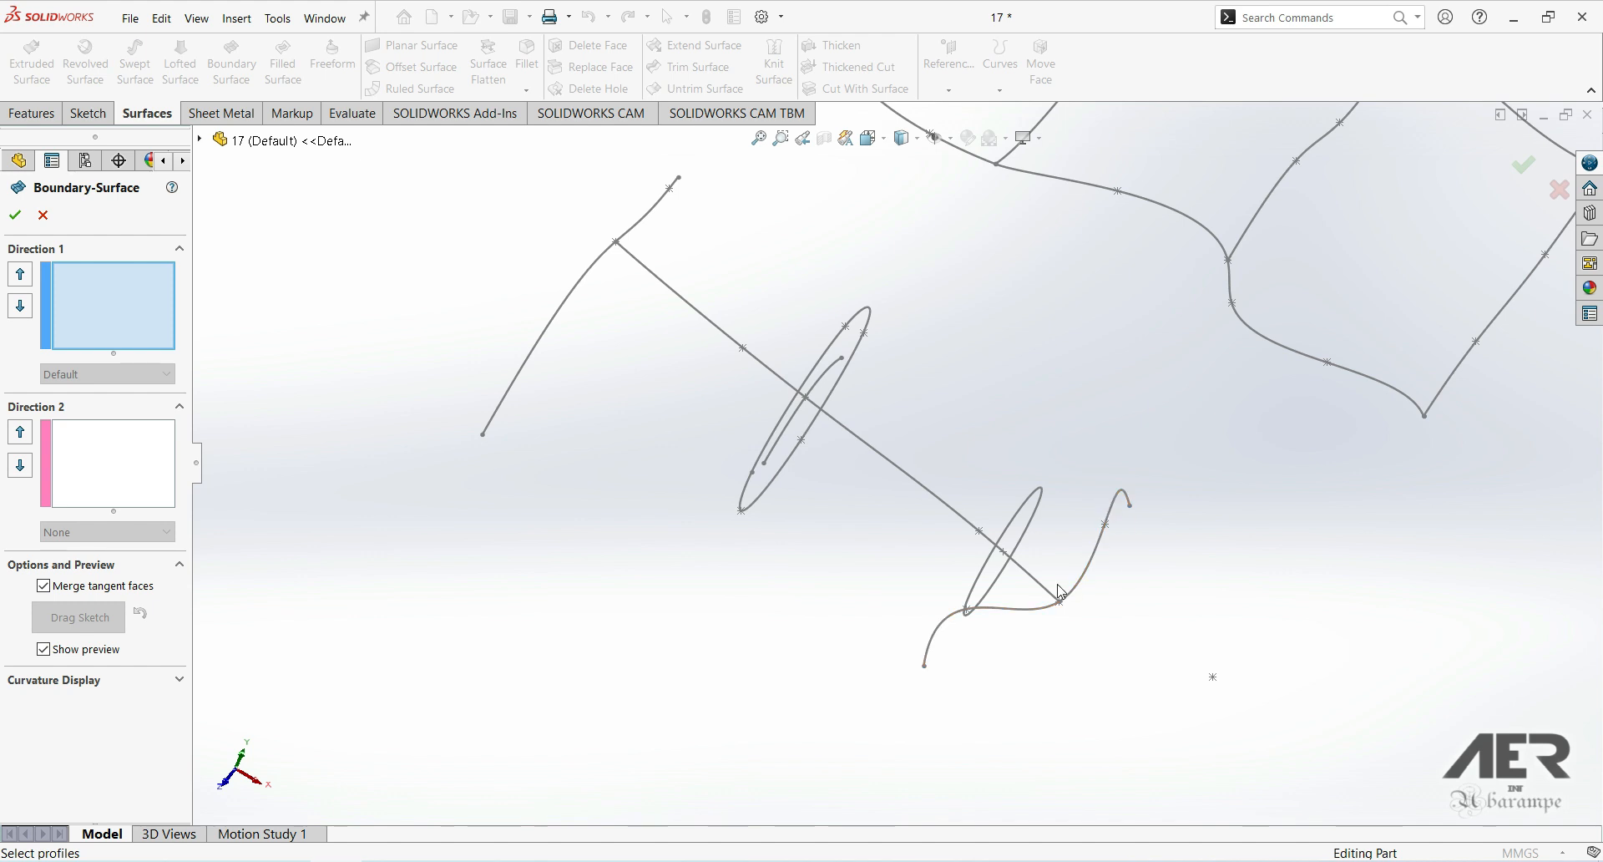
mouse_move(1040, 622)
middle_down()
mouse_move(1003, 618)
mouse_move(1028, 659)
mouse_move(795, 714)
middle_up()
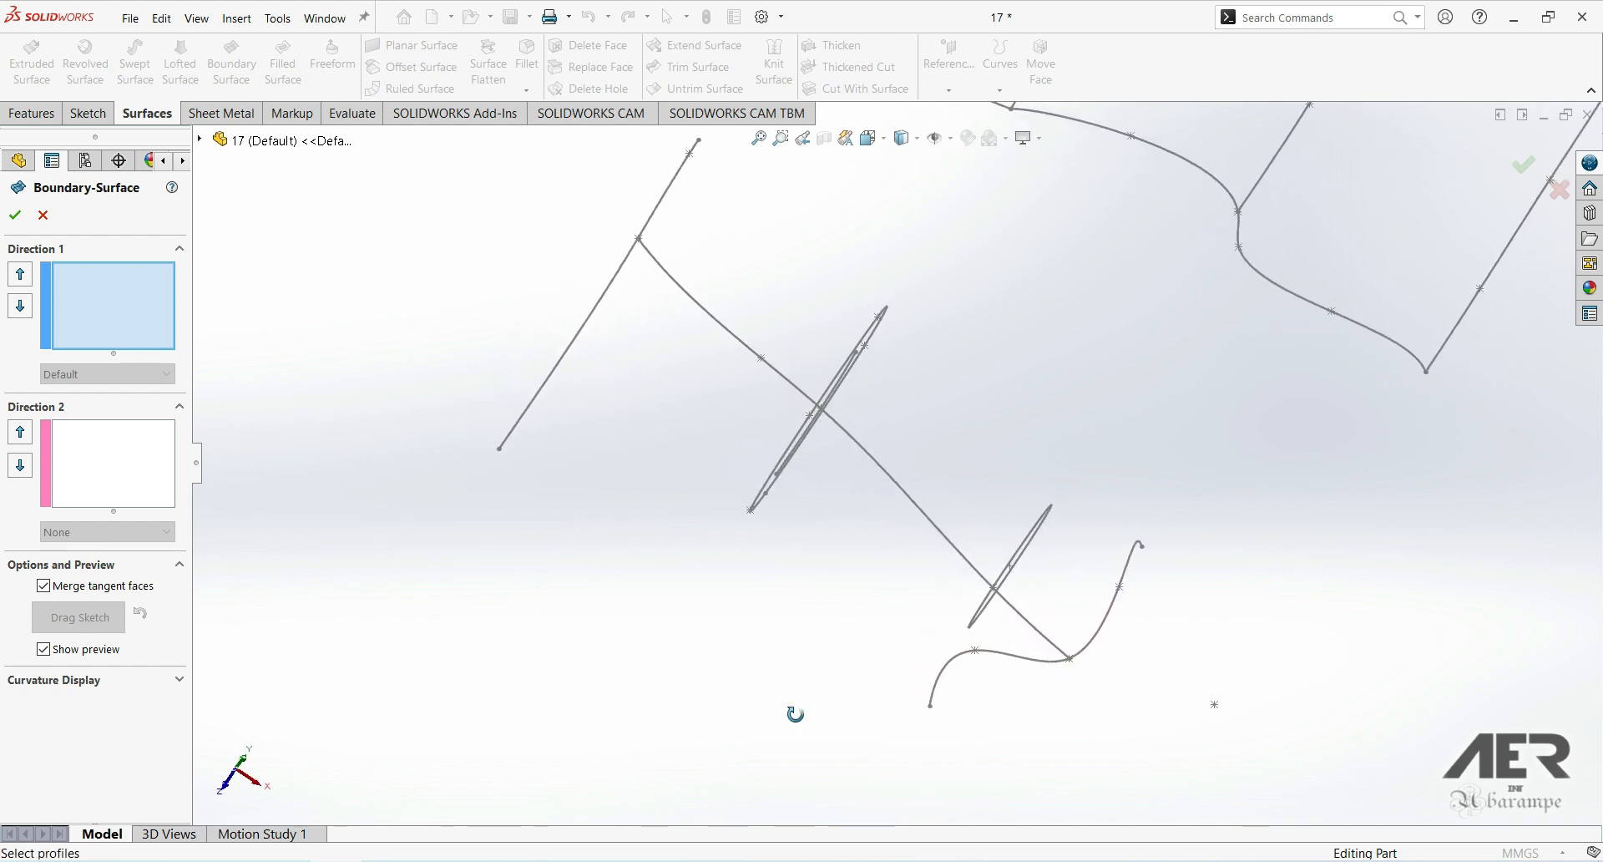
click(533, 396)
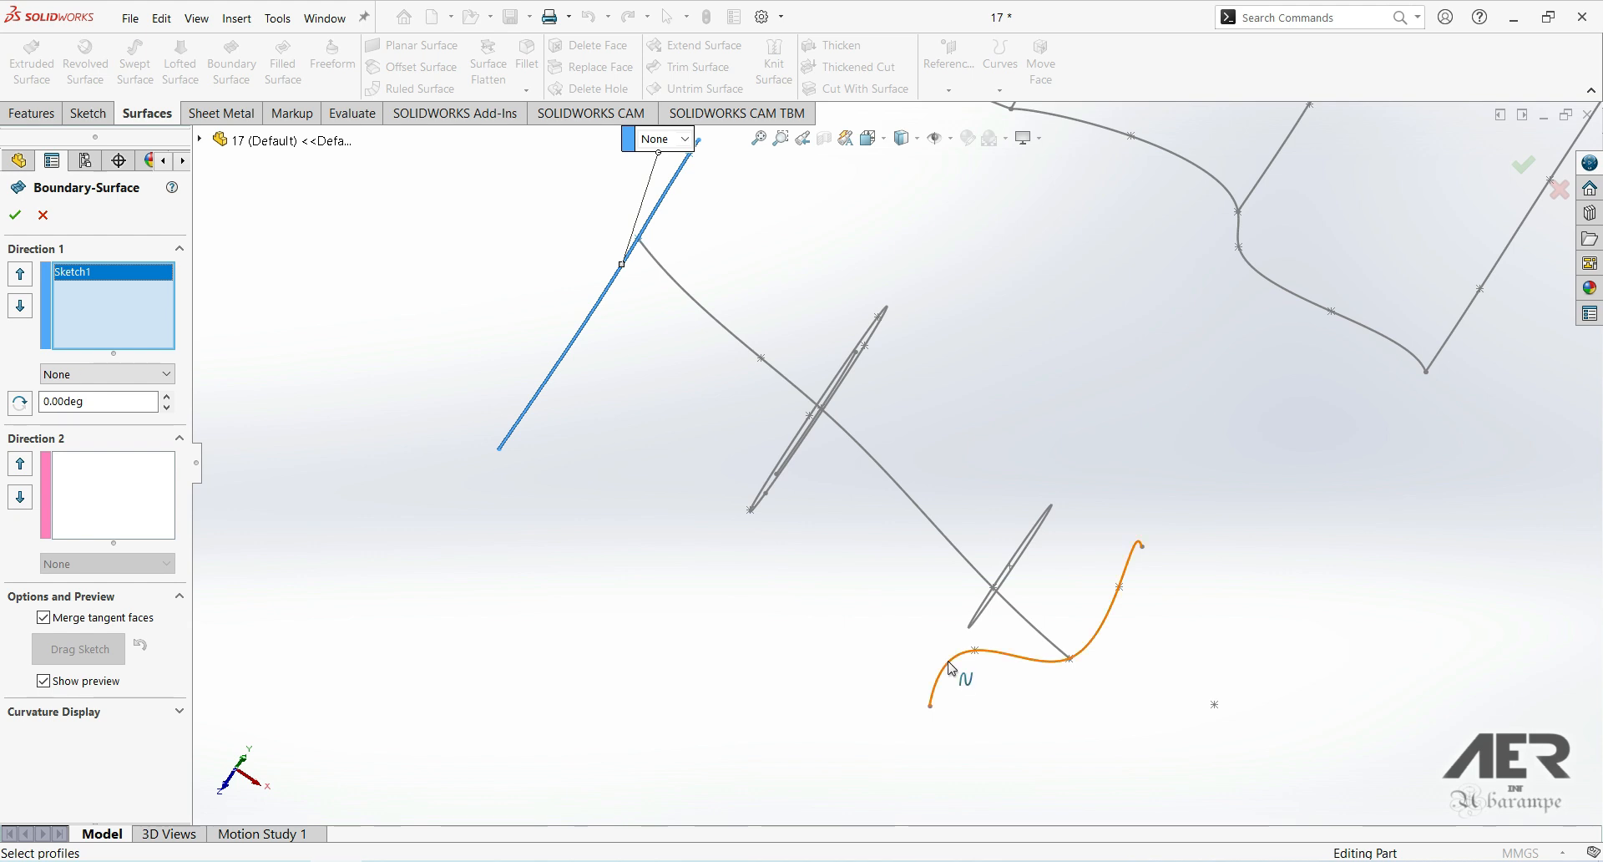
click(952, 668)
middle_drag(949, 668, 1082, 586)
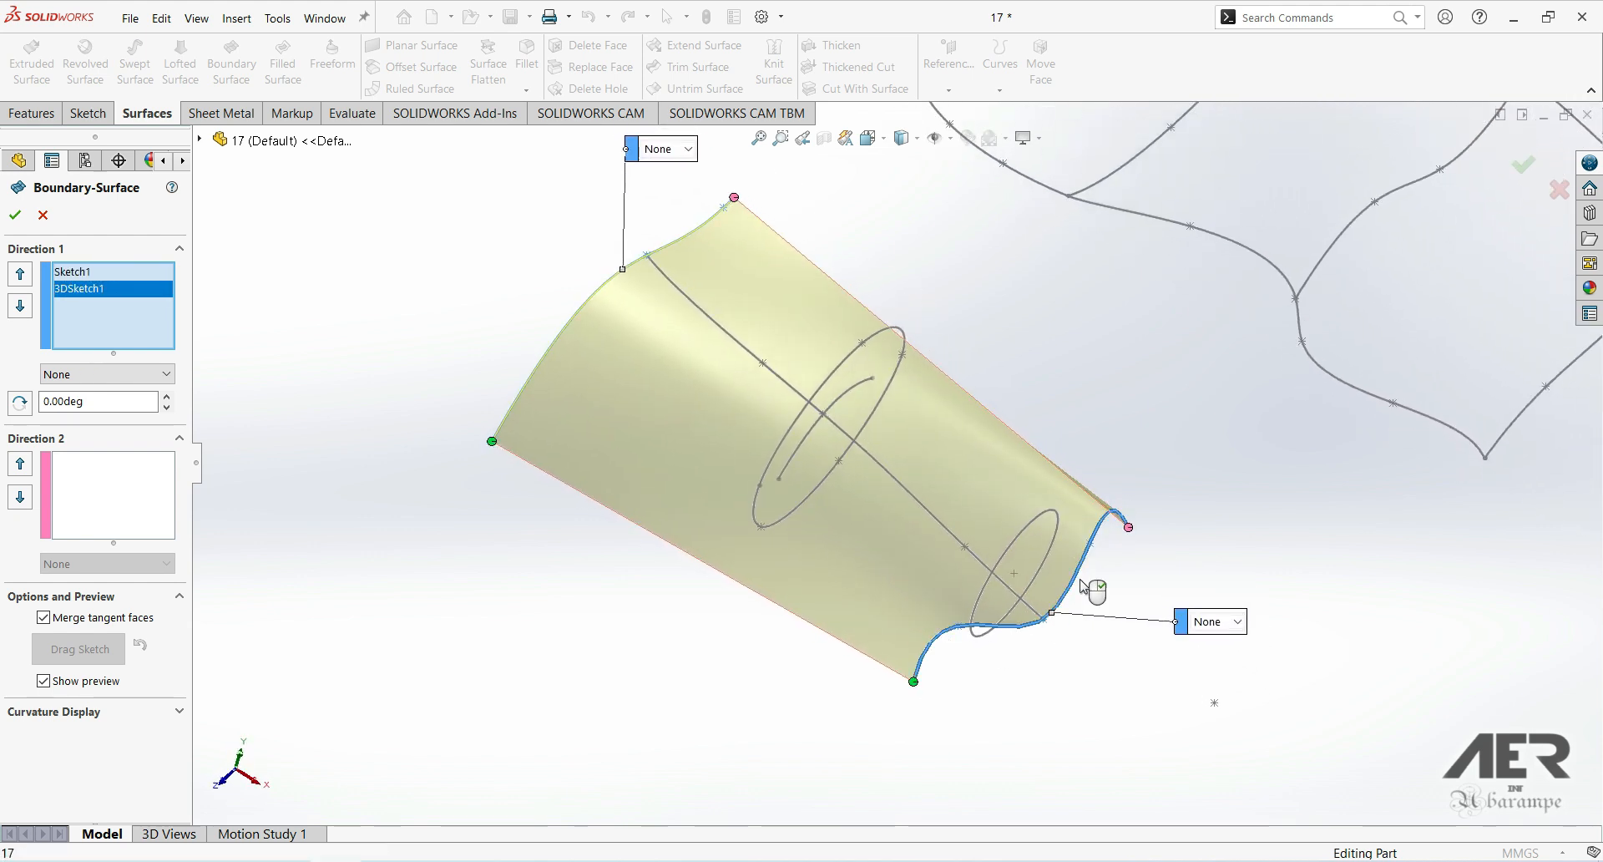
click(1216, 705)
mouse_move(1006, 669)
middle_down()
mouse_move(1027, 591)
mouse_move(1005, 662)
mouse_move(1044, 648)
middle_up()
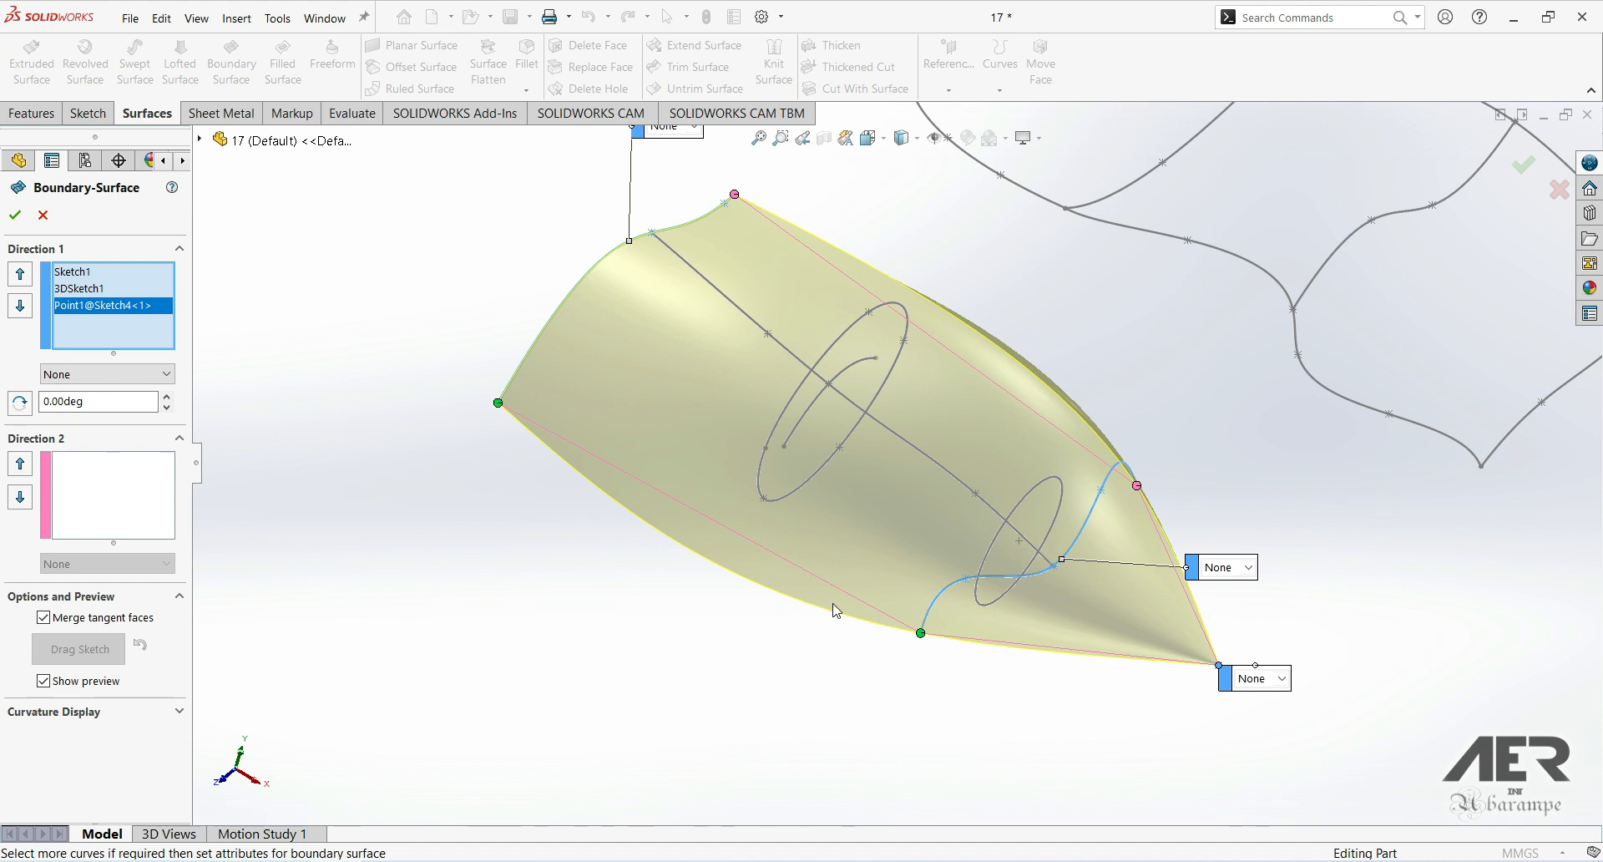
scroll(837, 611, up, 1)
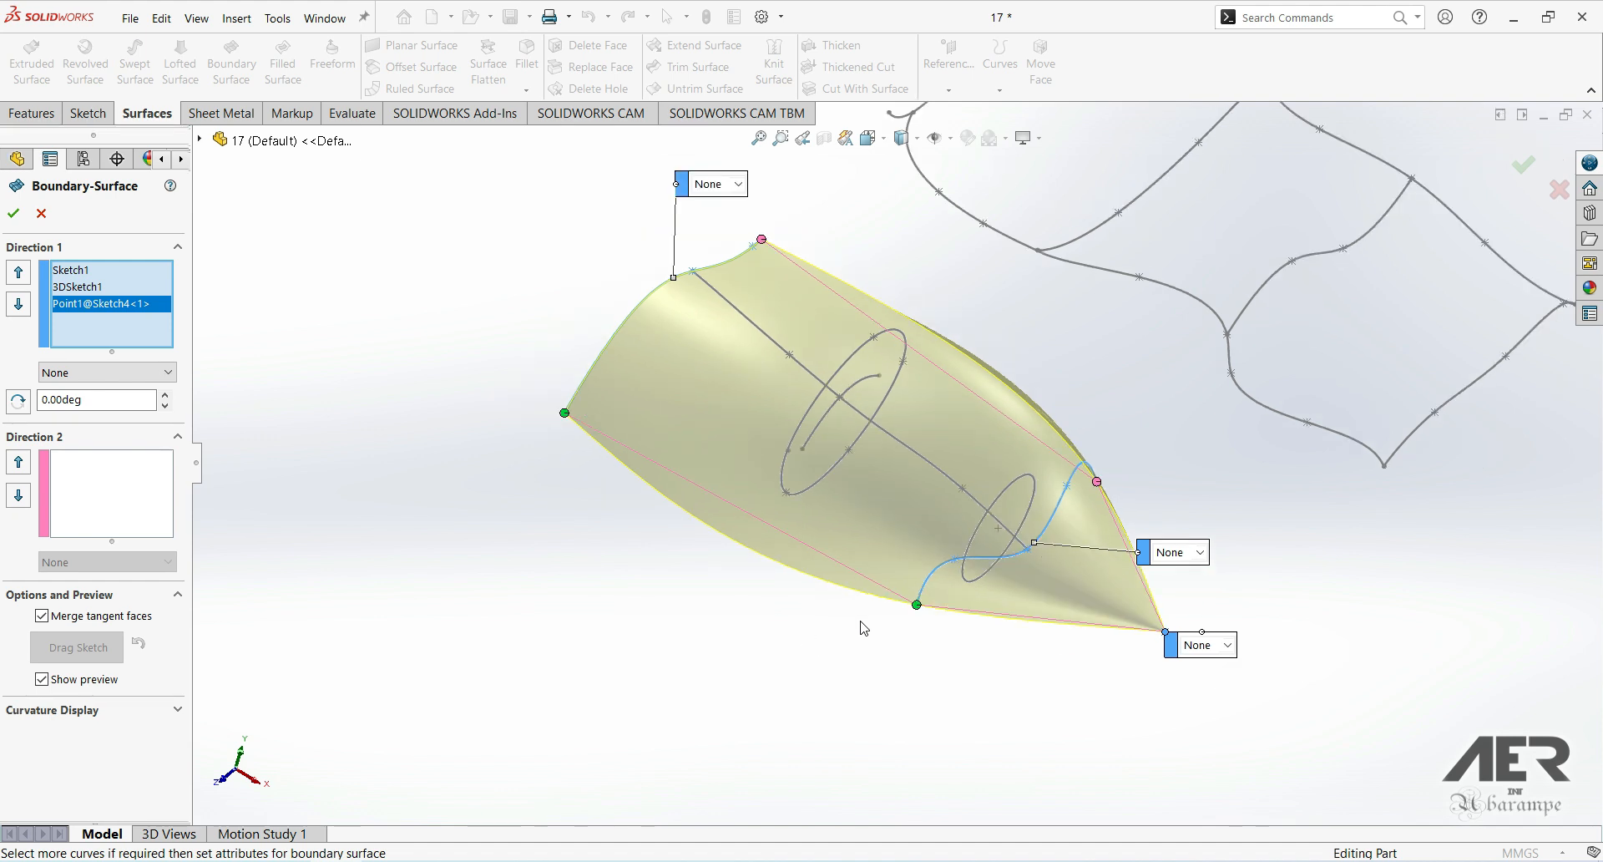
right_click(136, 328)
click(233, 365)
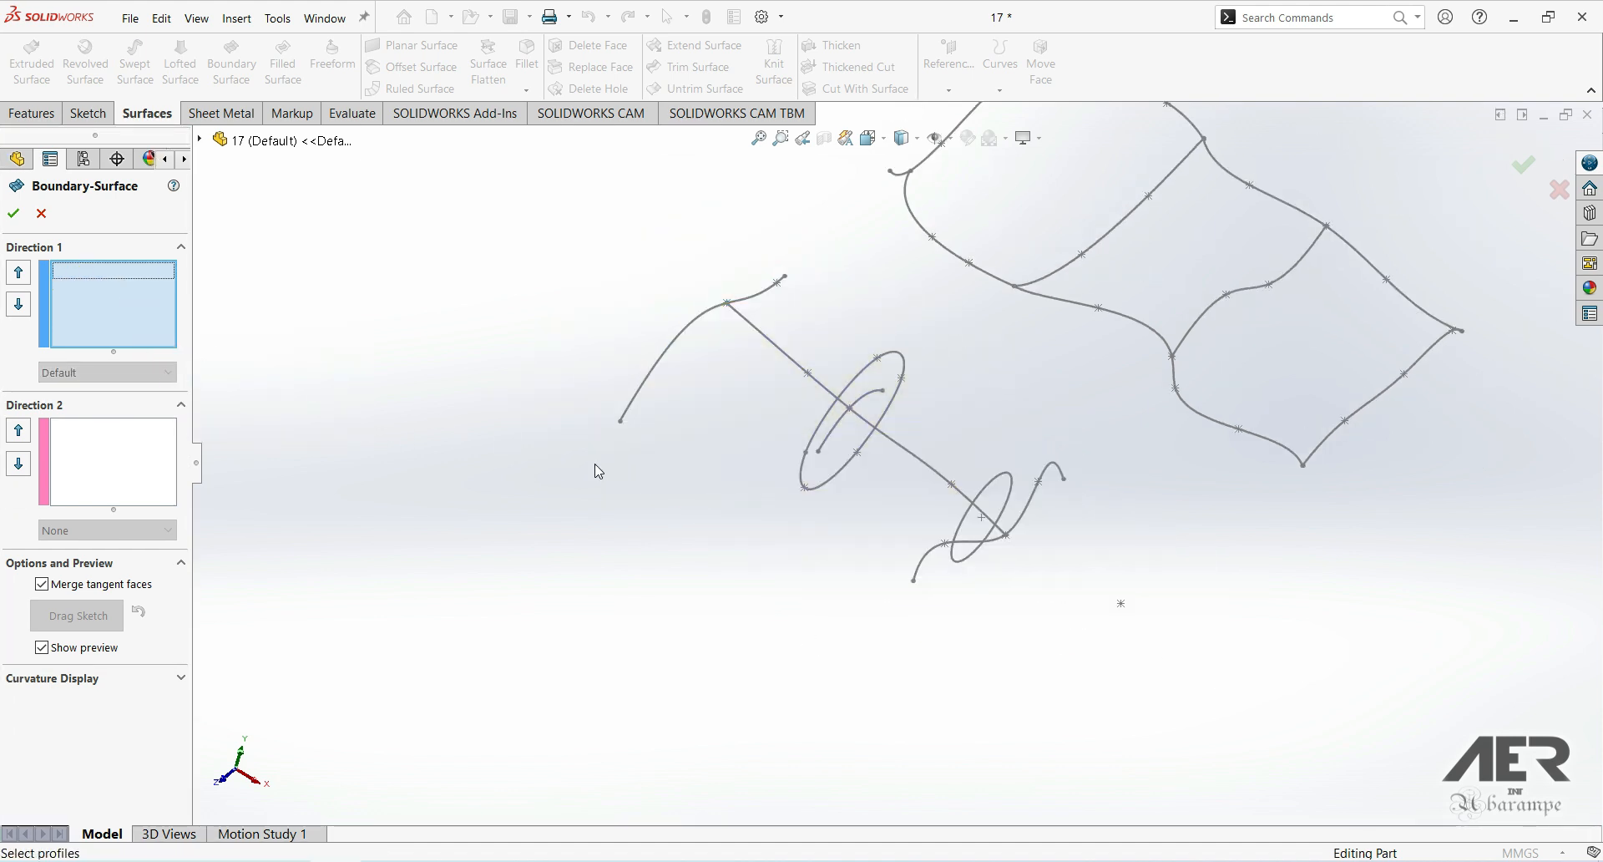
scroll(1311, 280, up, 1)
scroll(1307, 213, up, 1)
scroll(1211, 288, down, 1)
scroll(800, 472, down, 1)
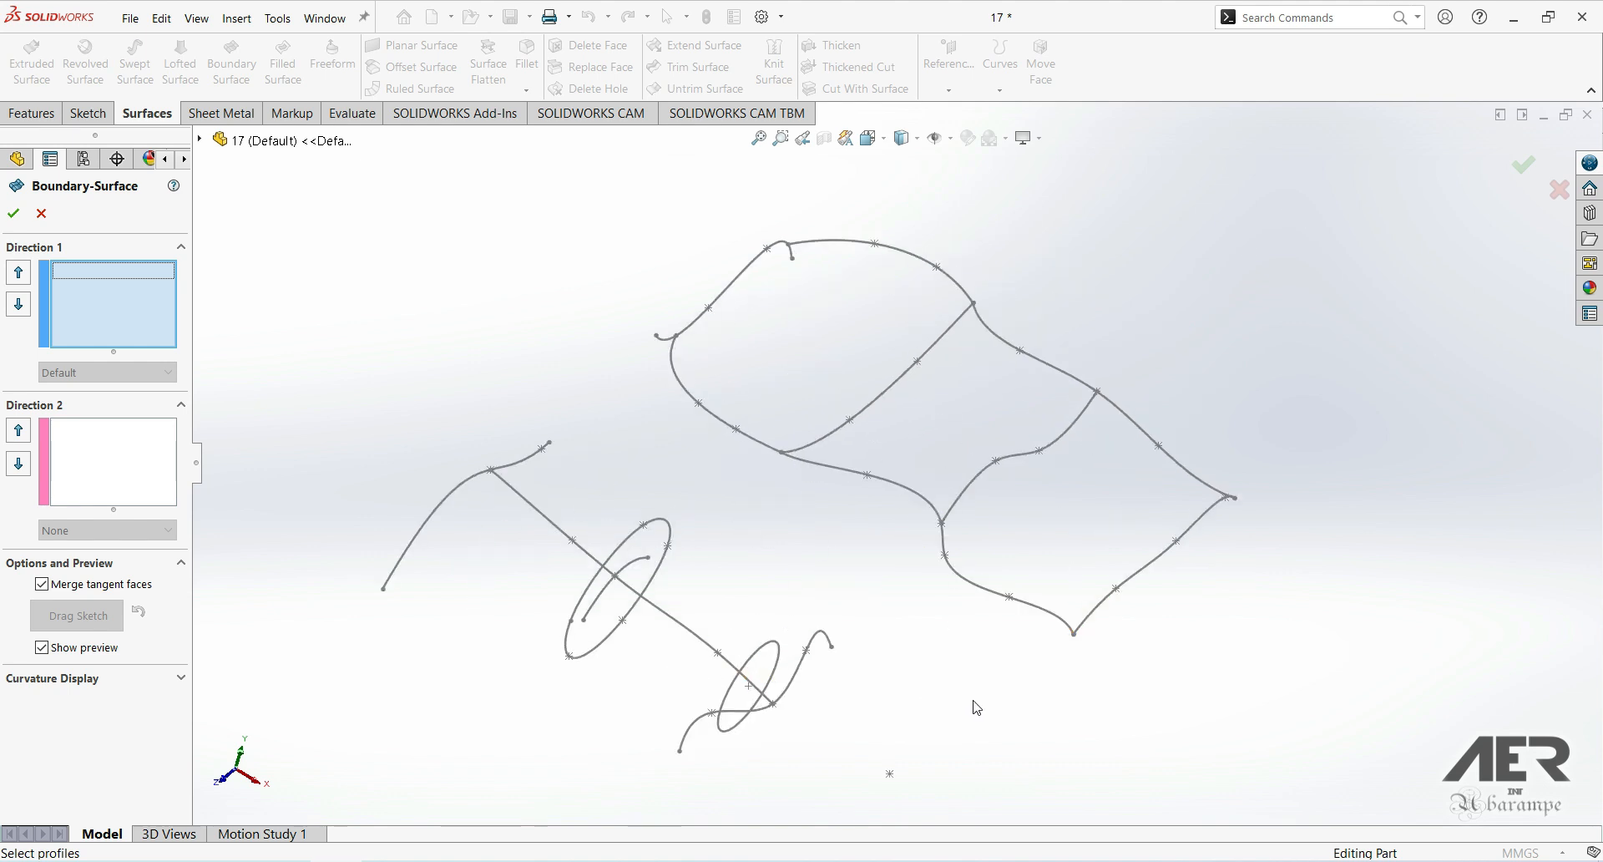
mouse_move(981, 703)
middle_down()
mouse_move(934, 694)
mouse_move(923, 666)
mouse_move(909, 680)
middle_up()
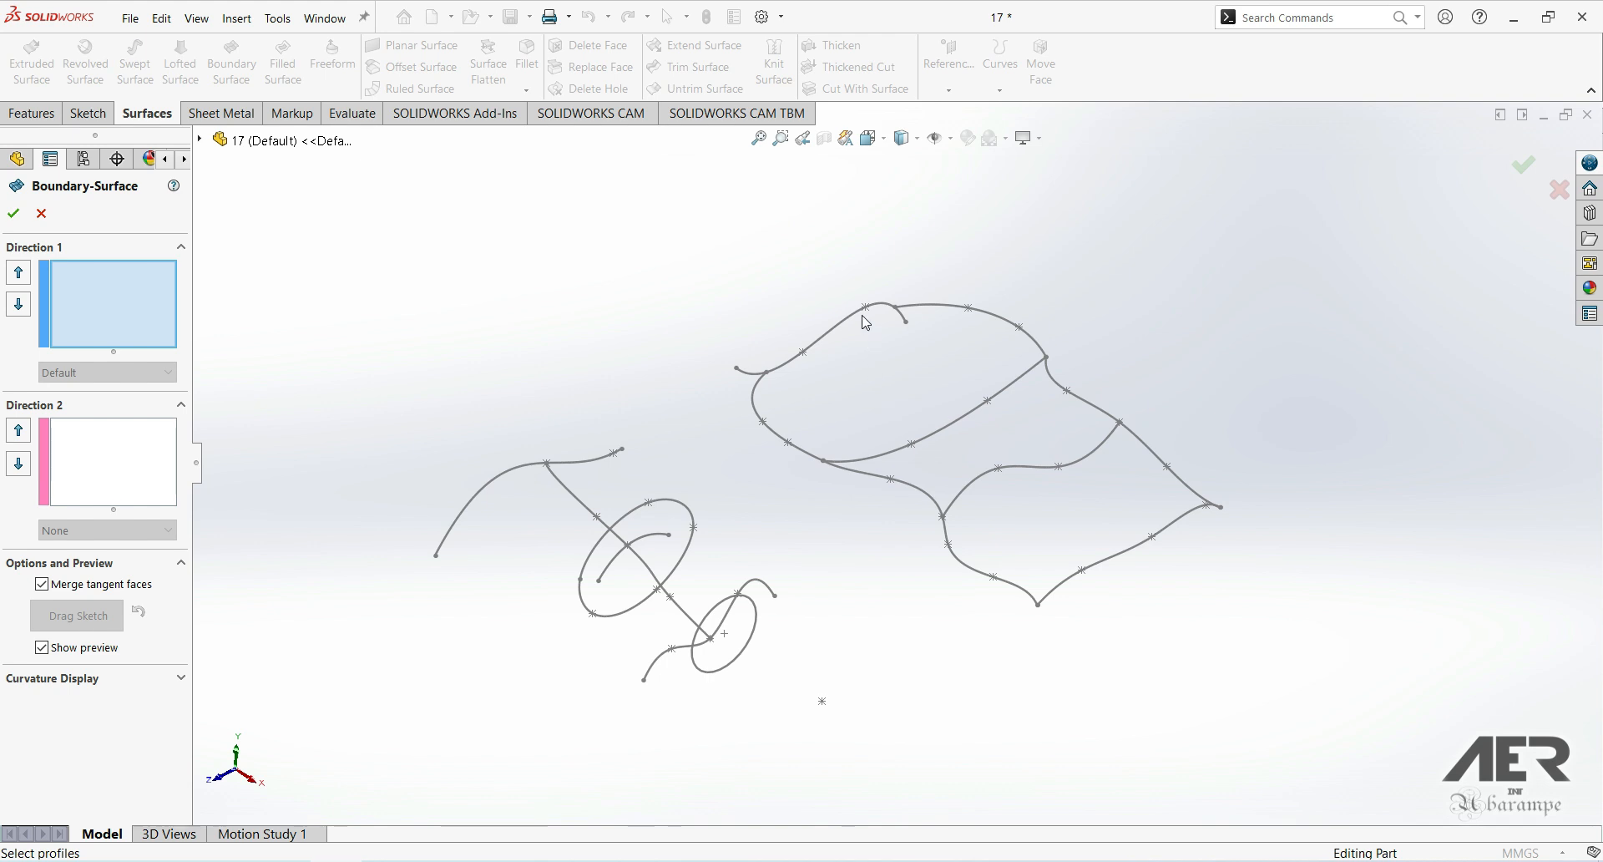
scroll(860, 368, down, 4)
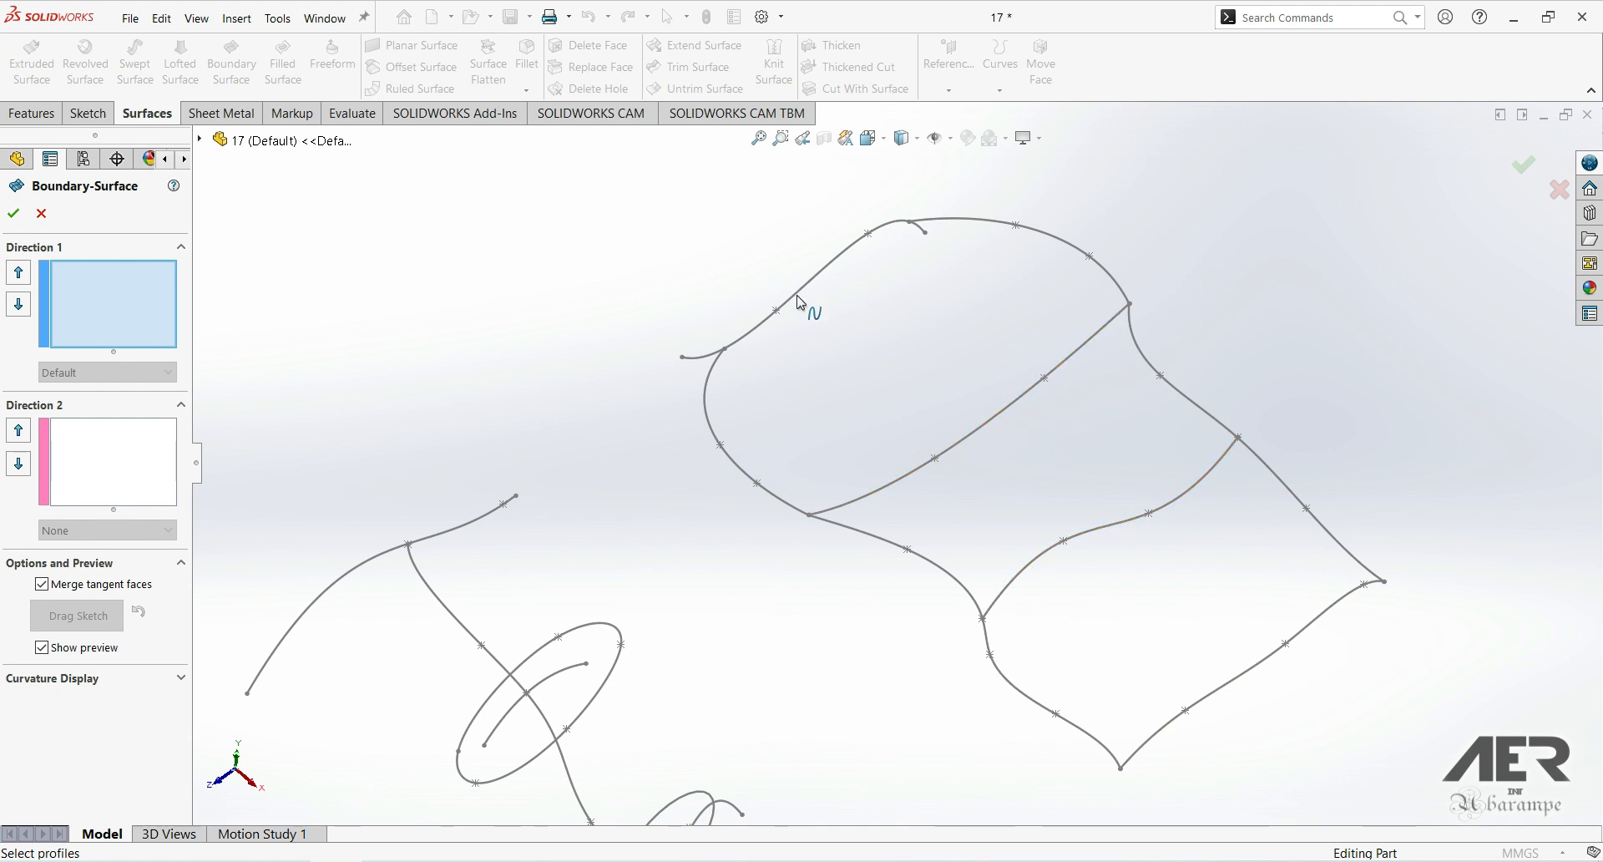
Step: Set Sketch5, Sketch6, Sketch7 and Sketch8 as the Direction 1 profiles, and add the side curve 3DSketch2 to Direction 2
click(1150, 739)
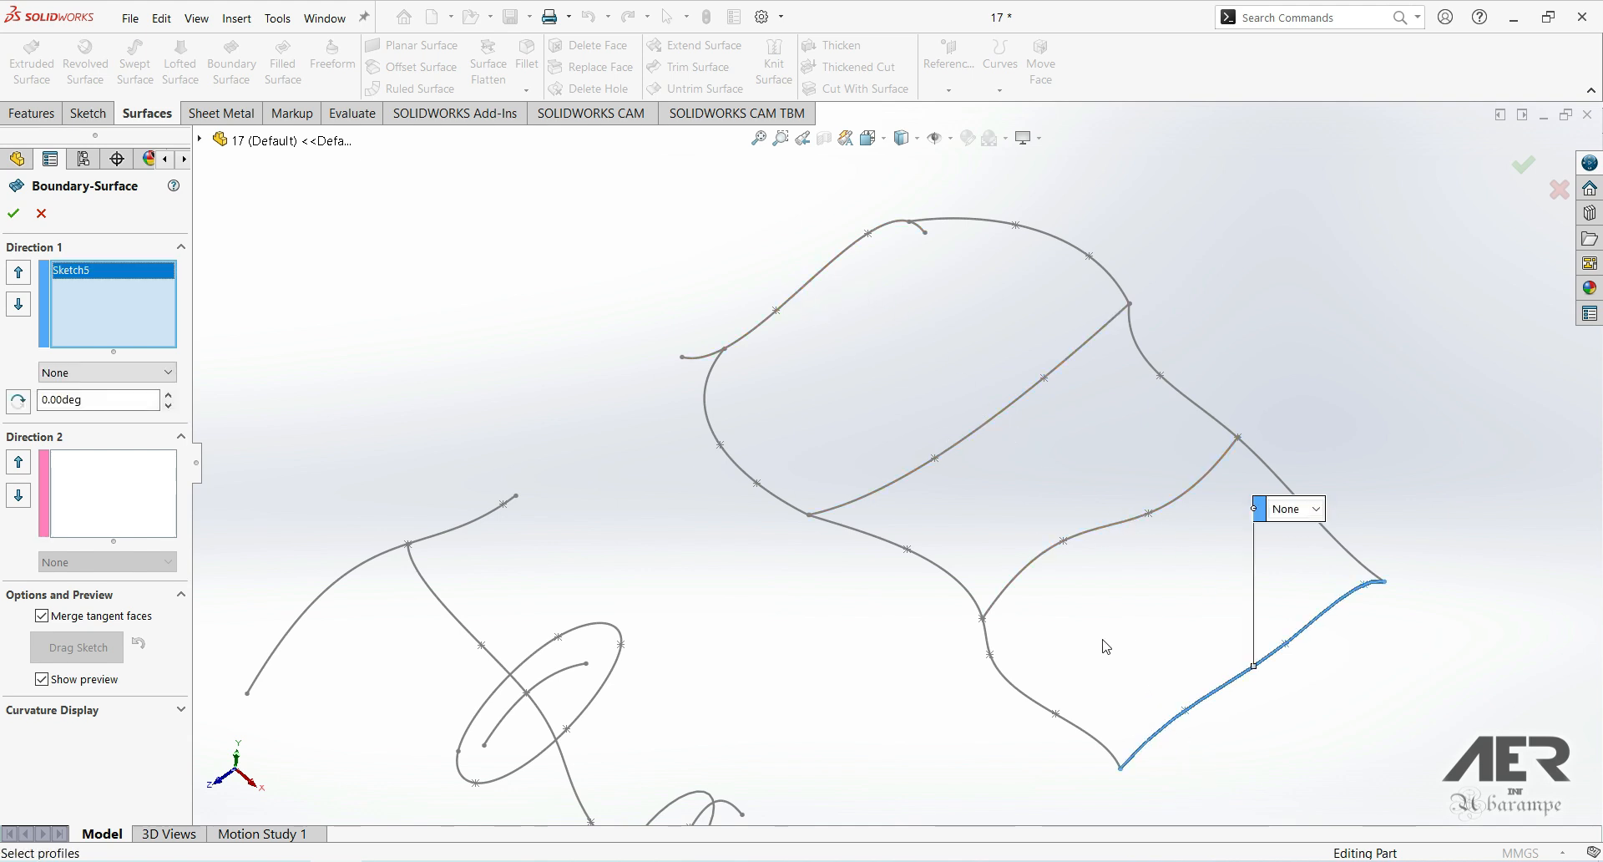
click(1018, 580)
click(881, 488)
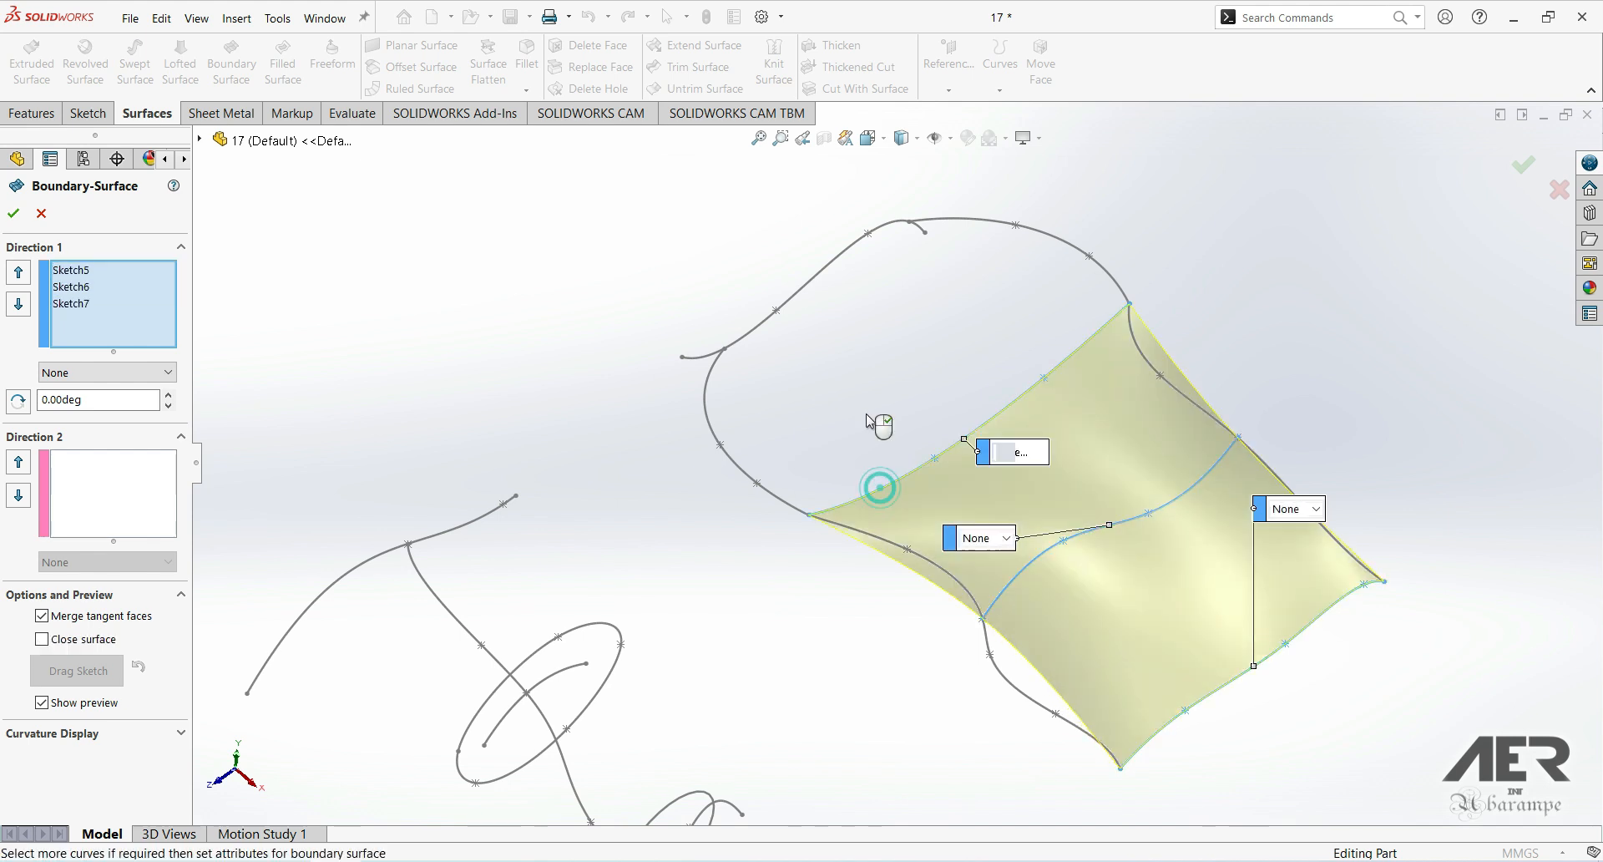
click(749, 346)
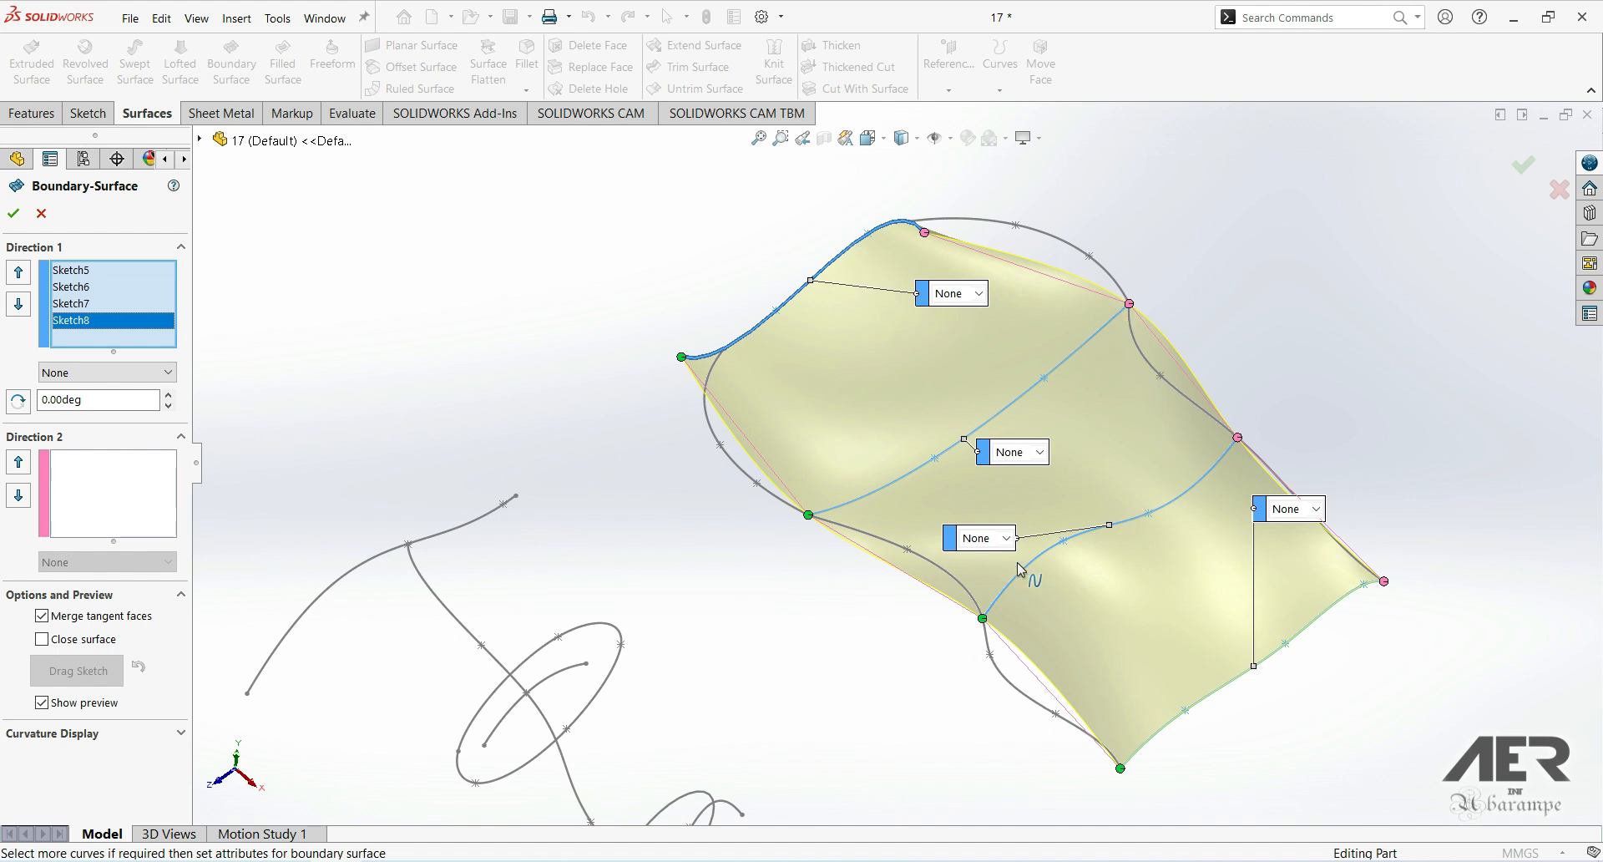
click(117, 476)
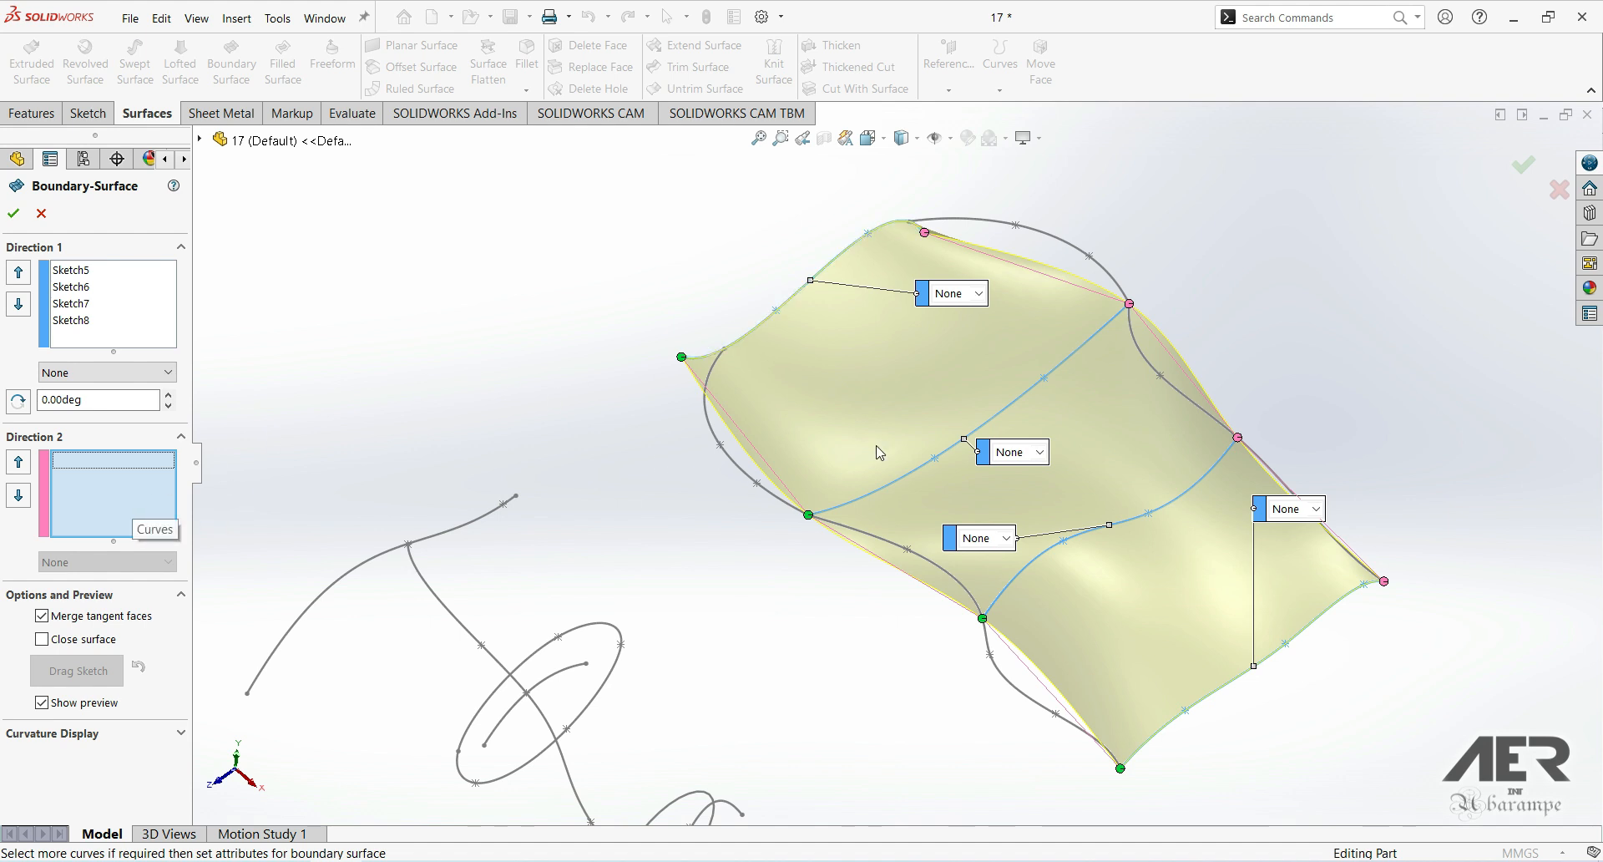
click(1167, 392)
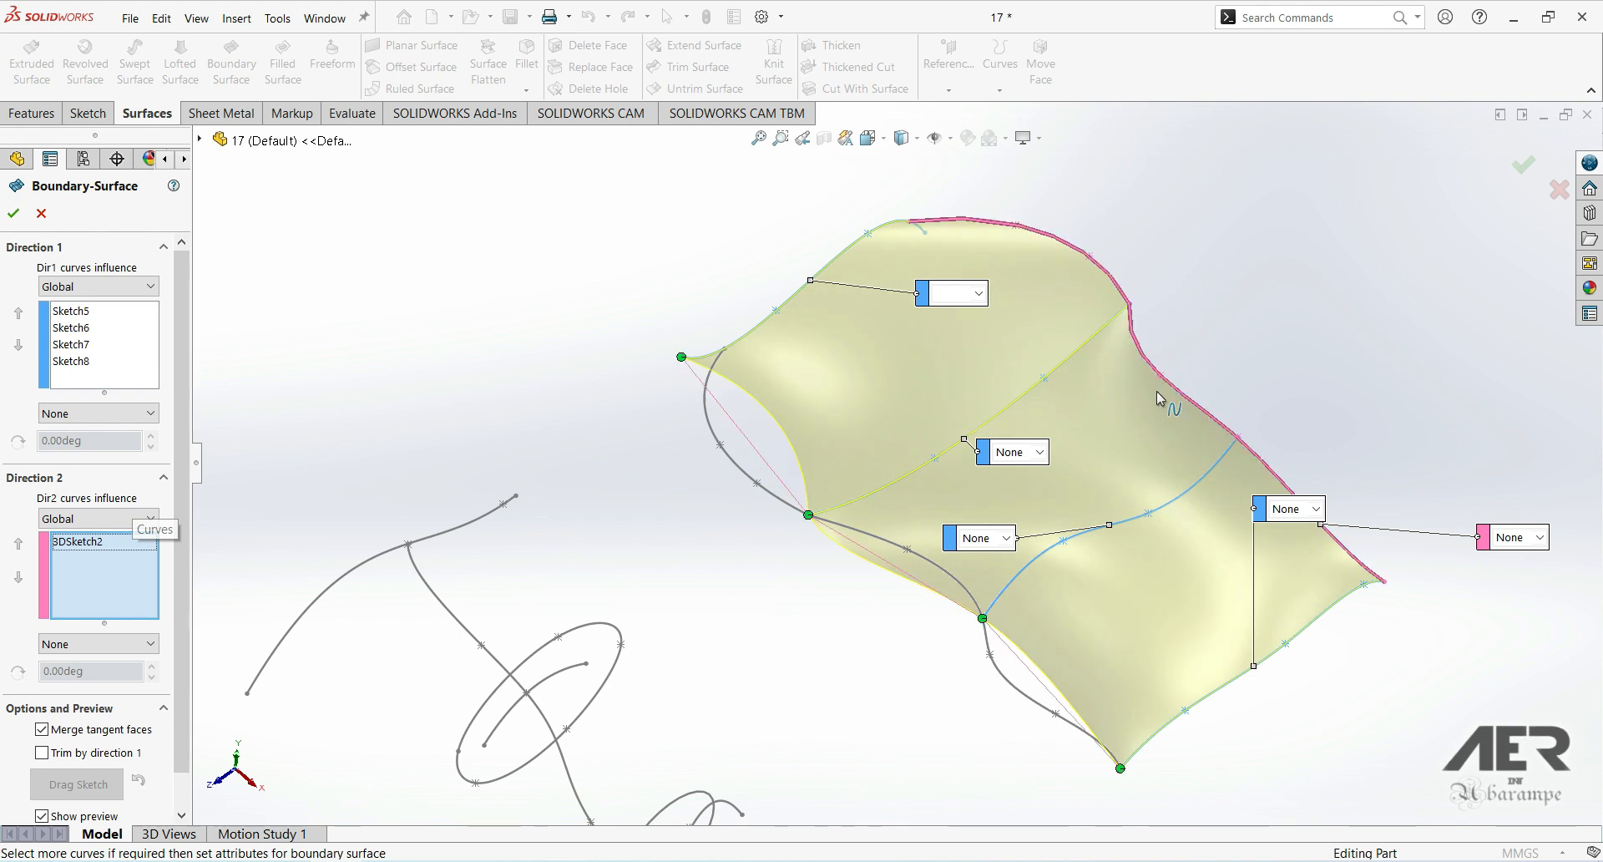
Step: Try to add 3DSketch3 as the second Direction 2 curve, and delete it from the selections
click(865, 541)
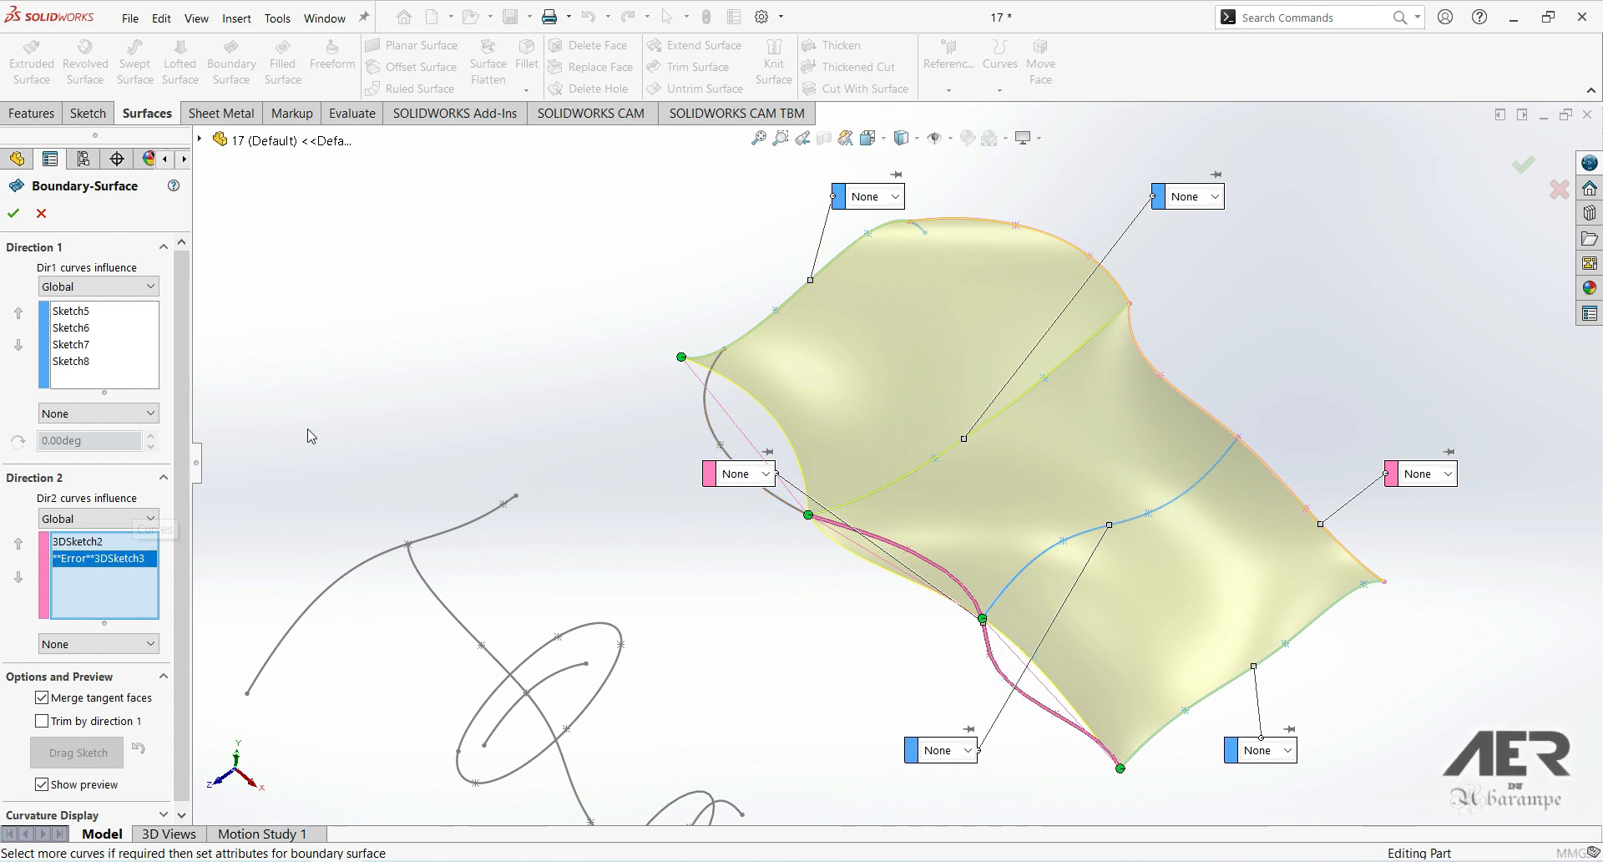
right_click(132, 565)
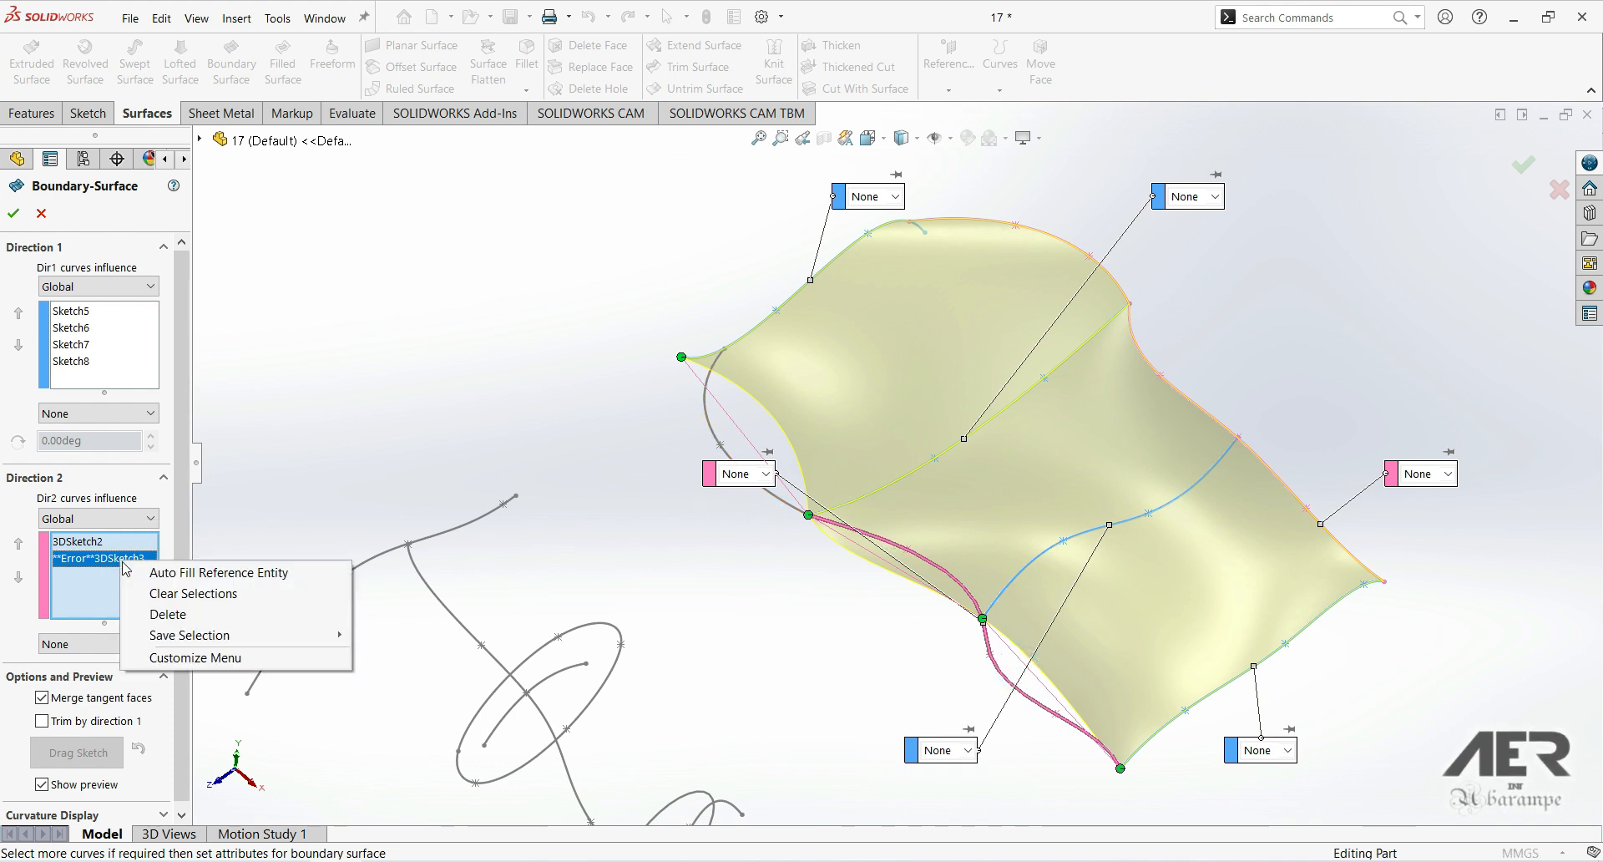
click(173, 623)
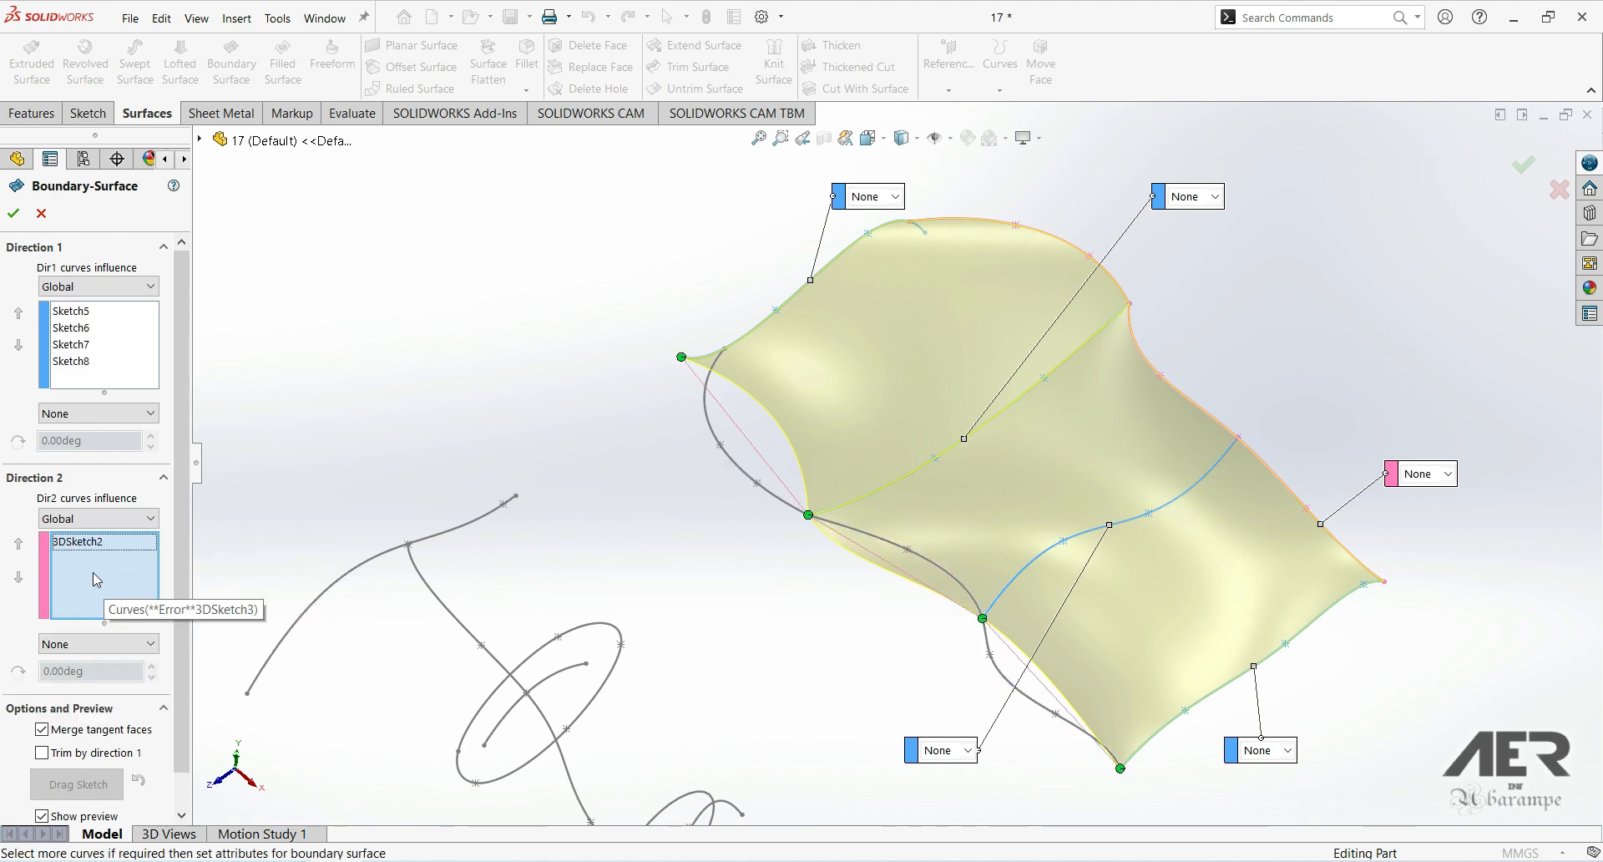
Step: Add 3DSketch3 and the adjoining arc up to Sketch8 to Direction 2 as one open group using the SelectionManager's group selection
right_click(98, 578)
click(132, 630)
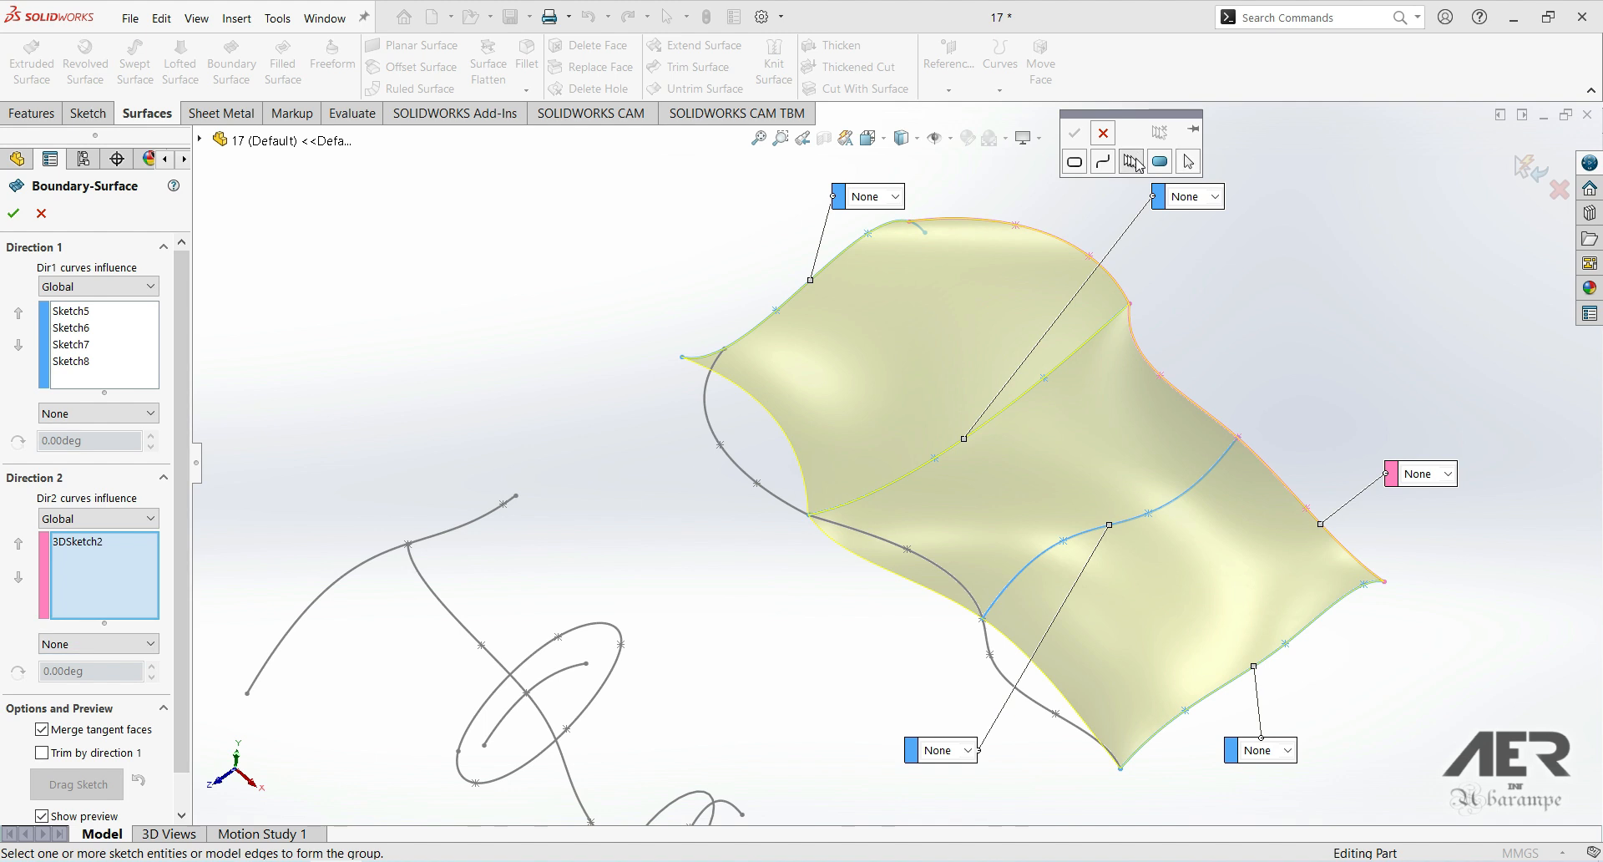
click(1134, 163)
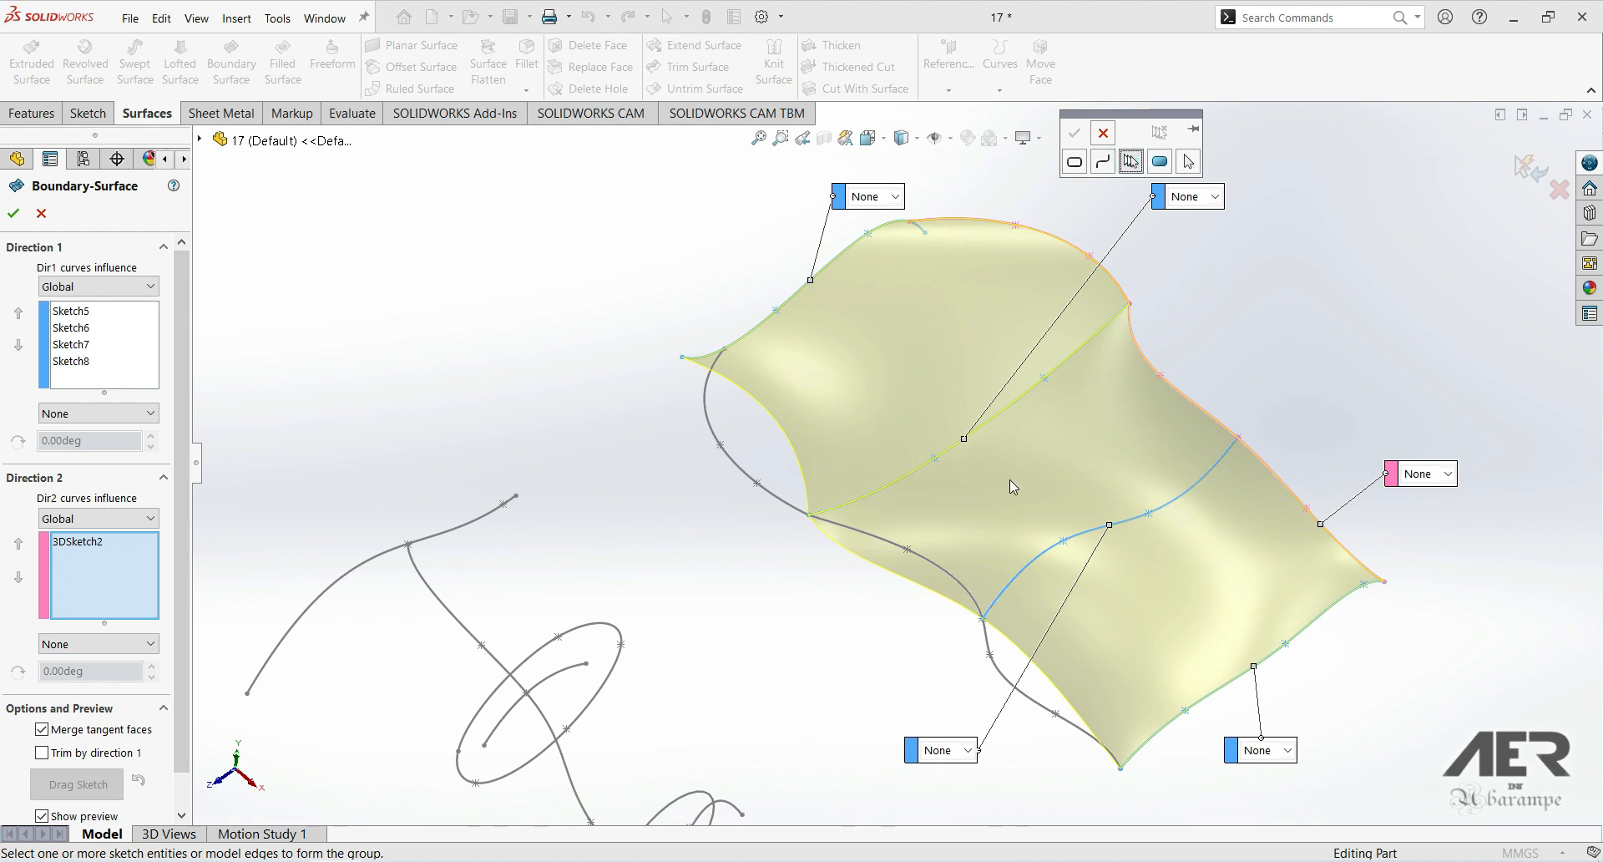
click(860, 535)
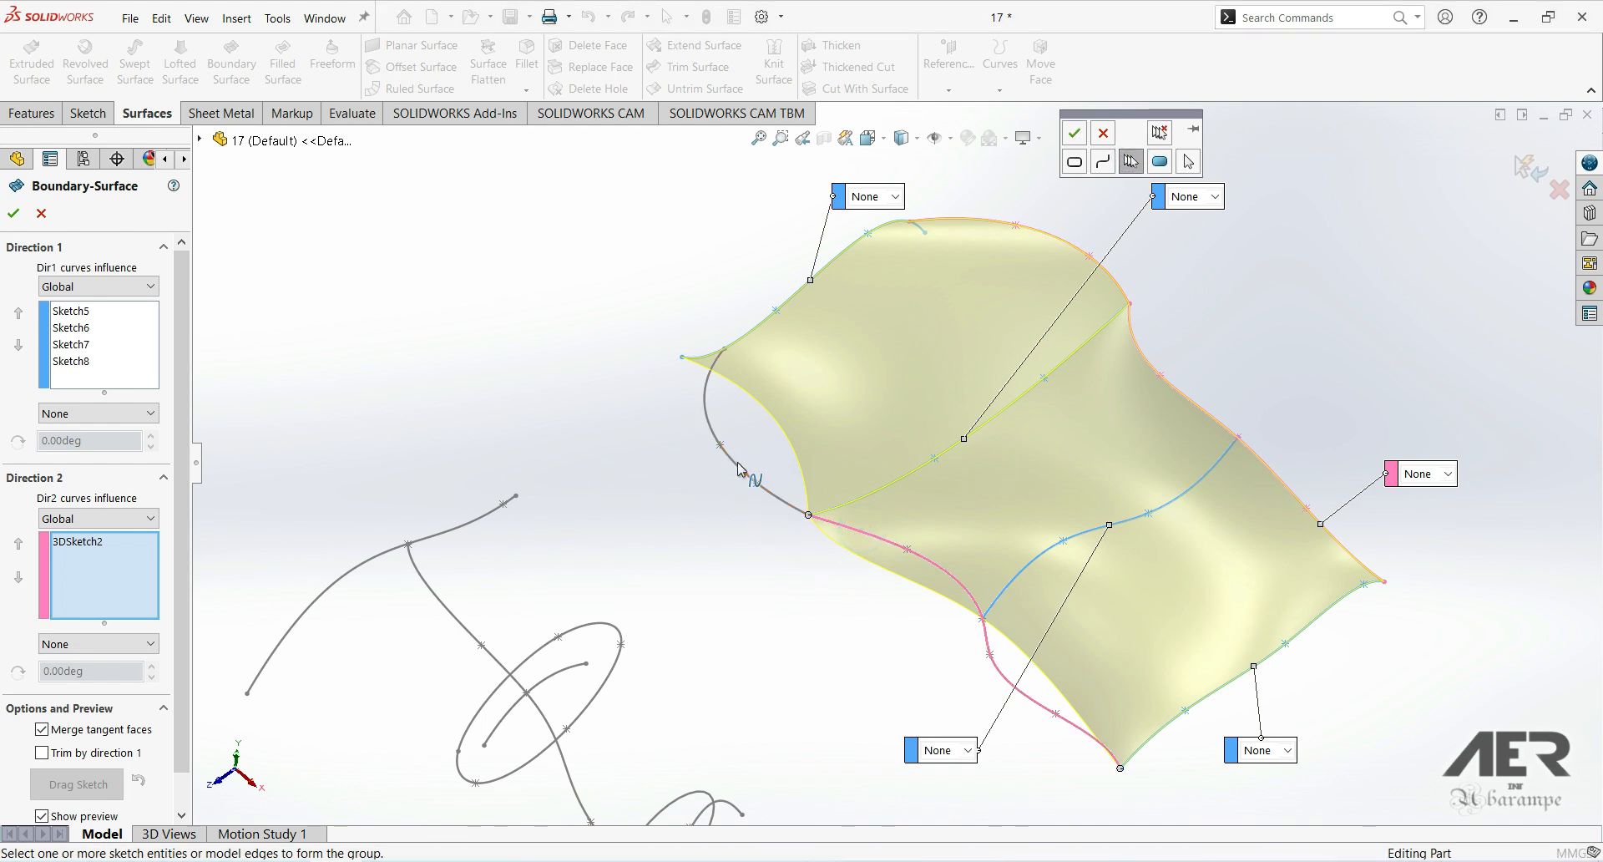
click(739, 469)
click(1075, 133)
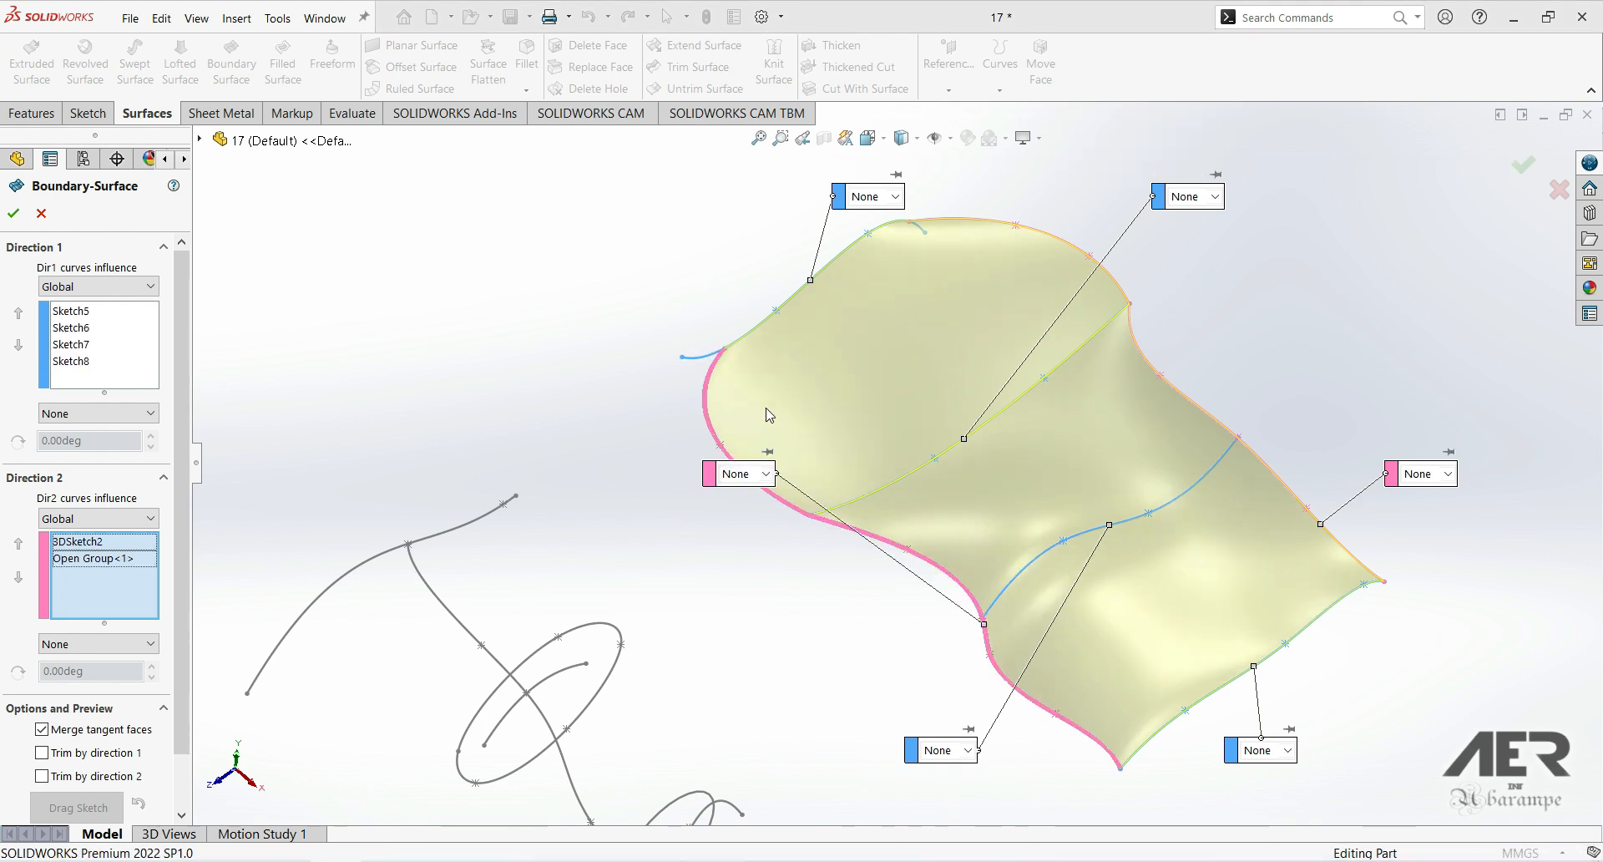
Step: Examine the boundary surface preview where the Direction 2 curves meet the ends of Sketch8 and along the other profiles
mouse_move(966, 311)
middle_down()
mouse_move(960, 455)
mouse_move(976, 404)
middle_up()
scroll(976, 405, up, 3)
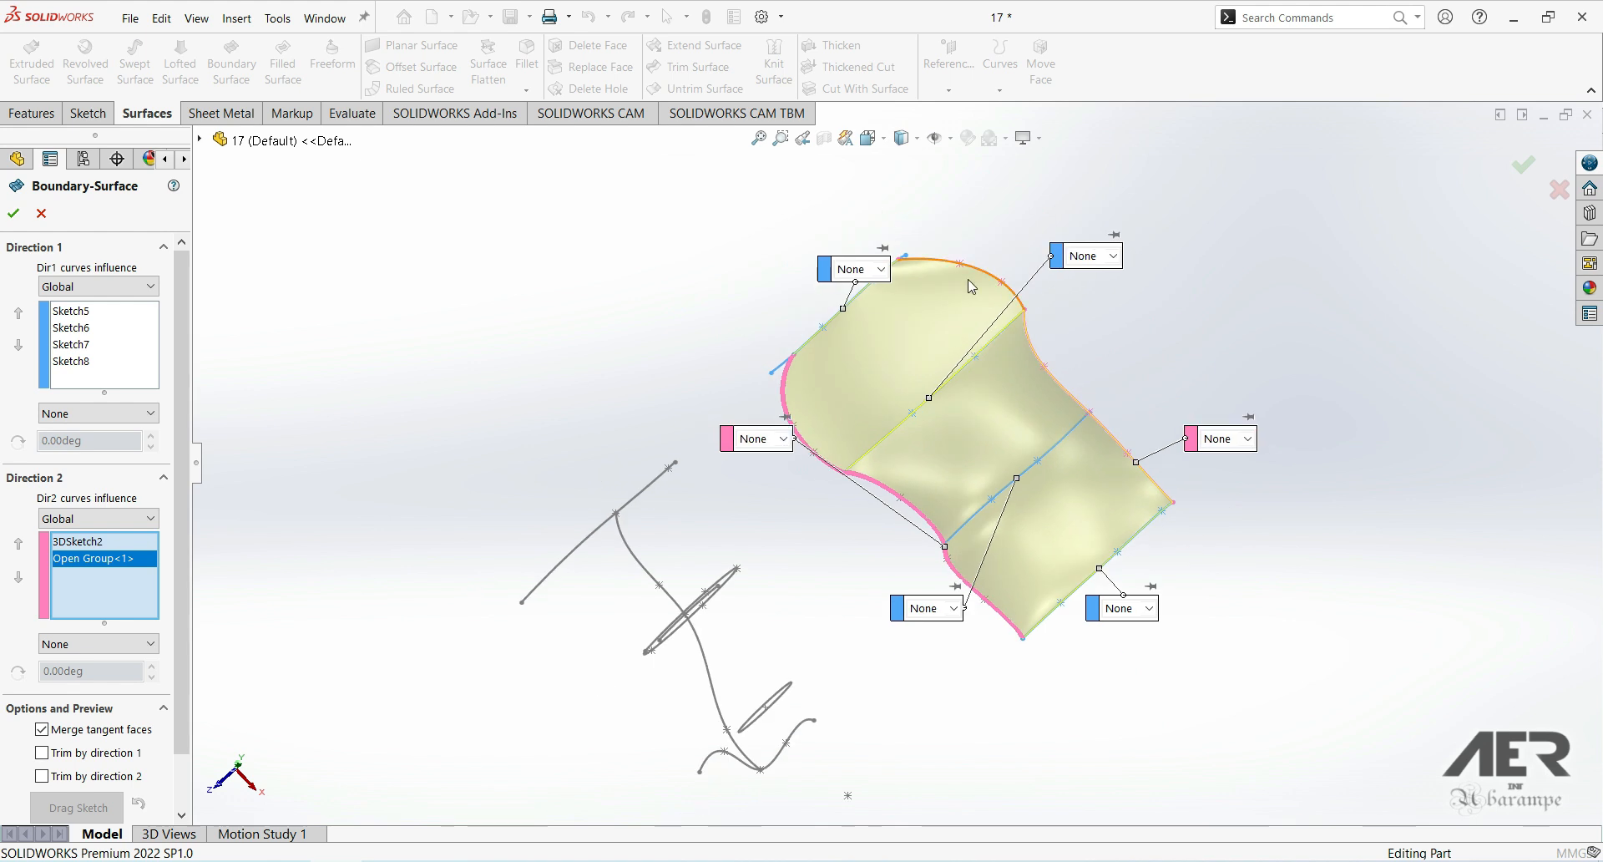
scroll(969, 281, down, 2)
scroll(844, 310, down, 3)
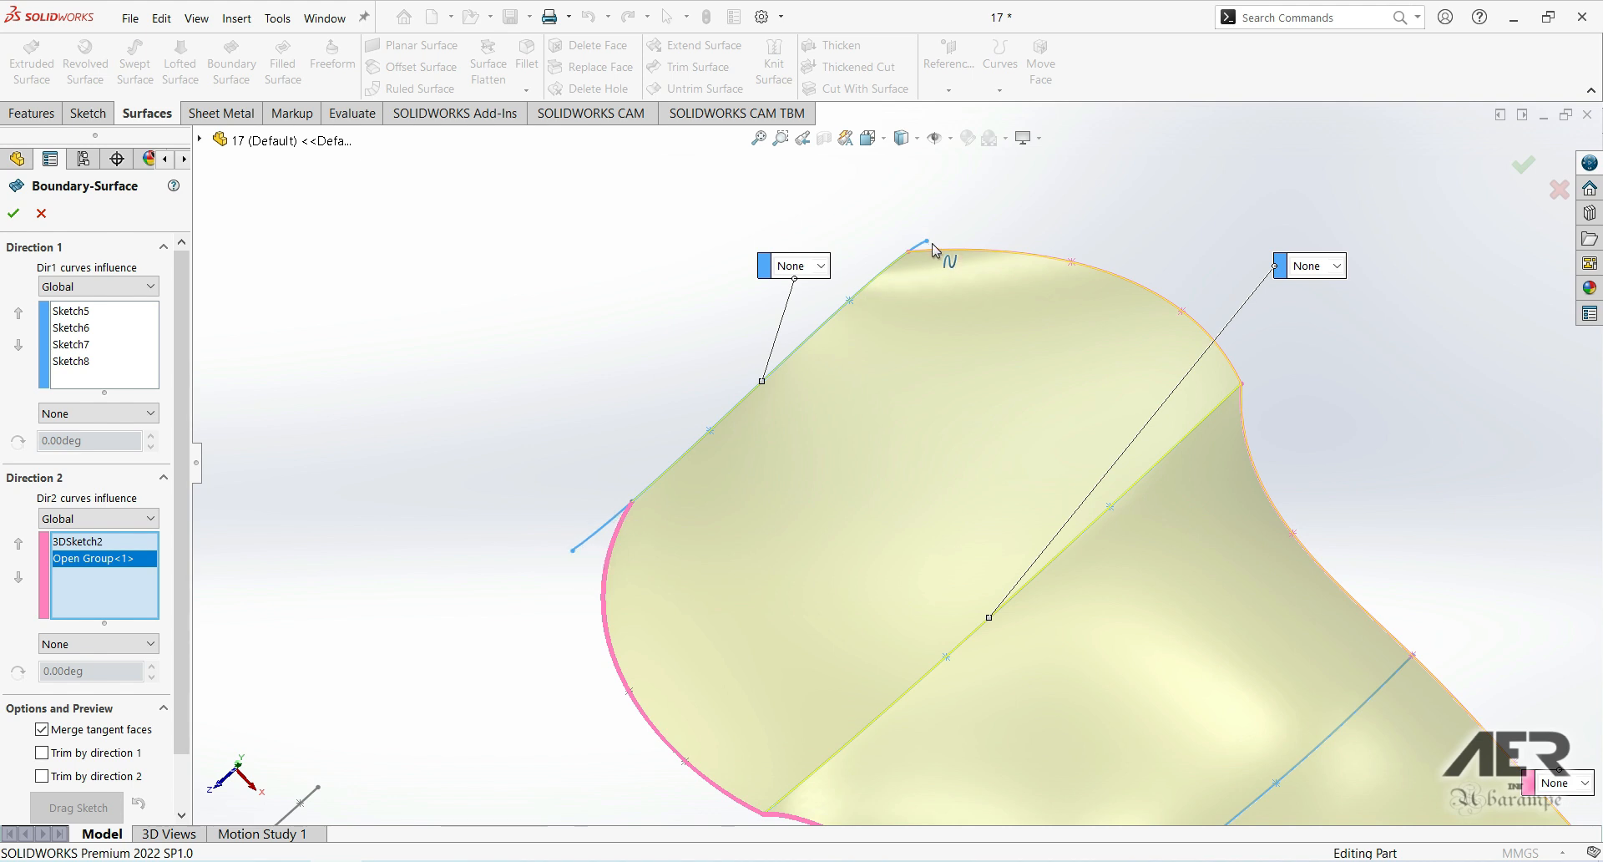
middle_drag(937, 245, 722, 417)
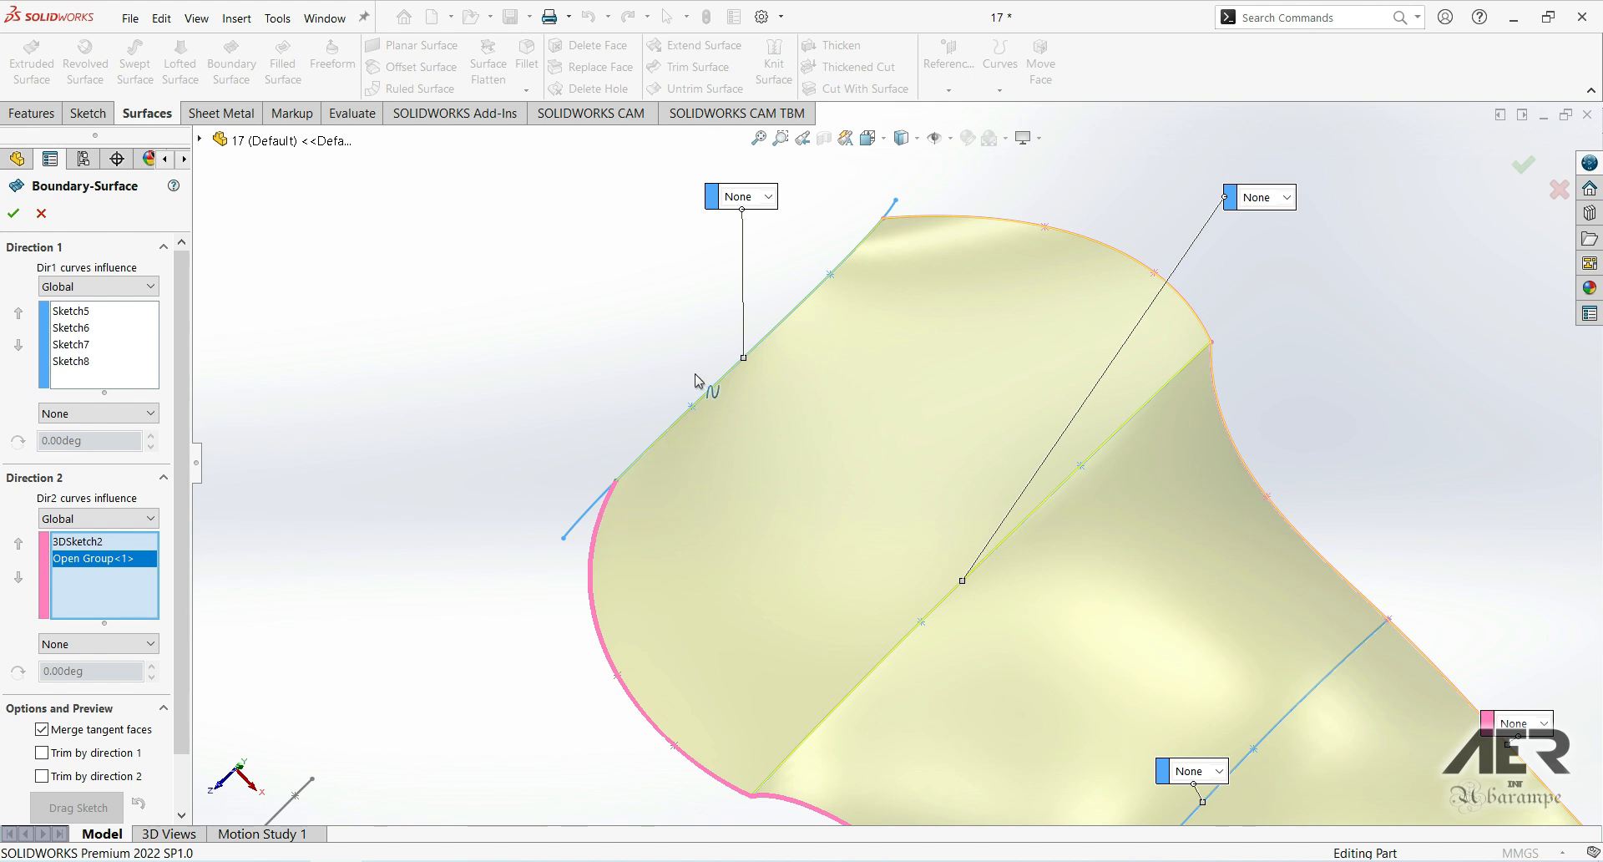
scroll(861, 474, up, 3)
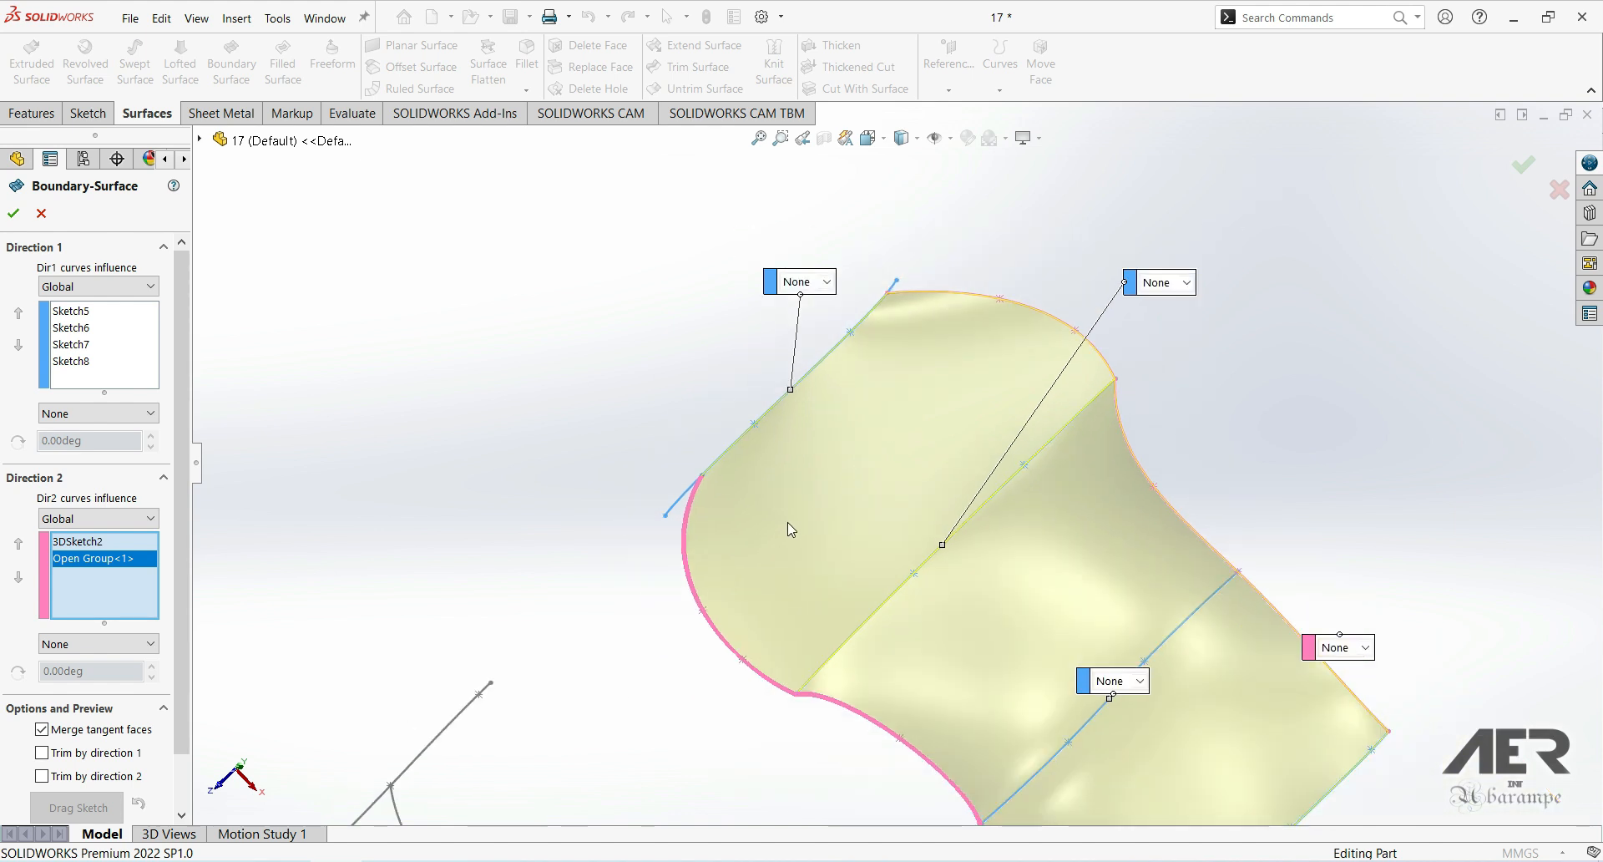
scroll(759, 536, down, 3)
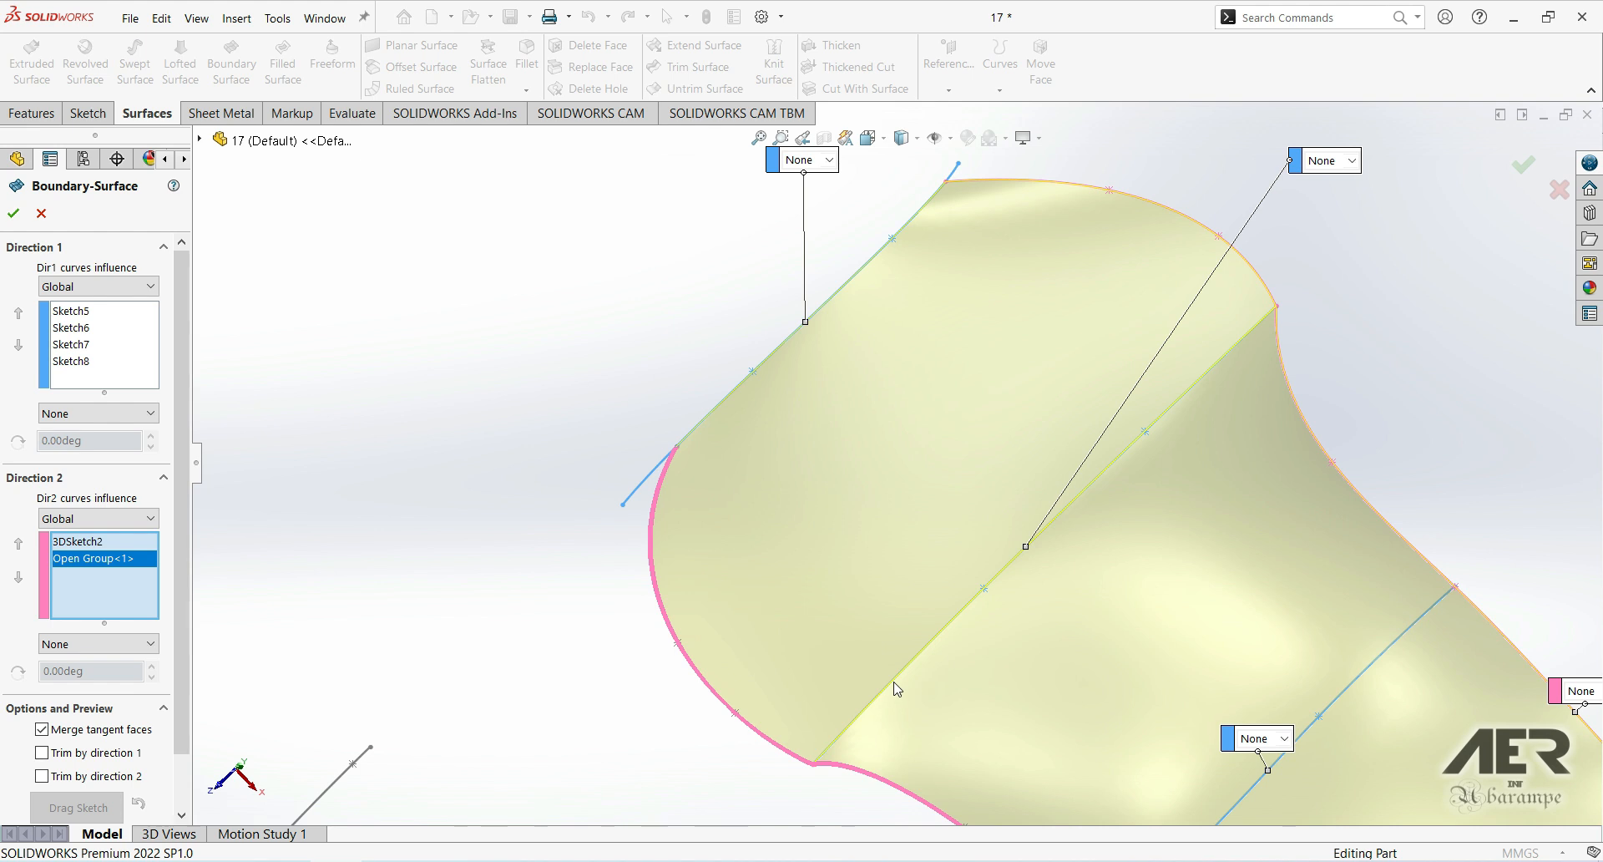
scroll(880, 680, up, 4)
middle_drag(872, 635, 862, 475)
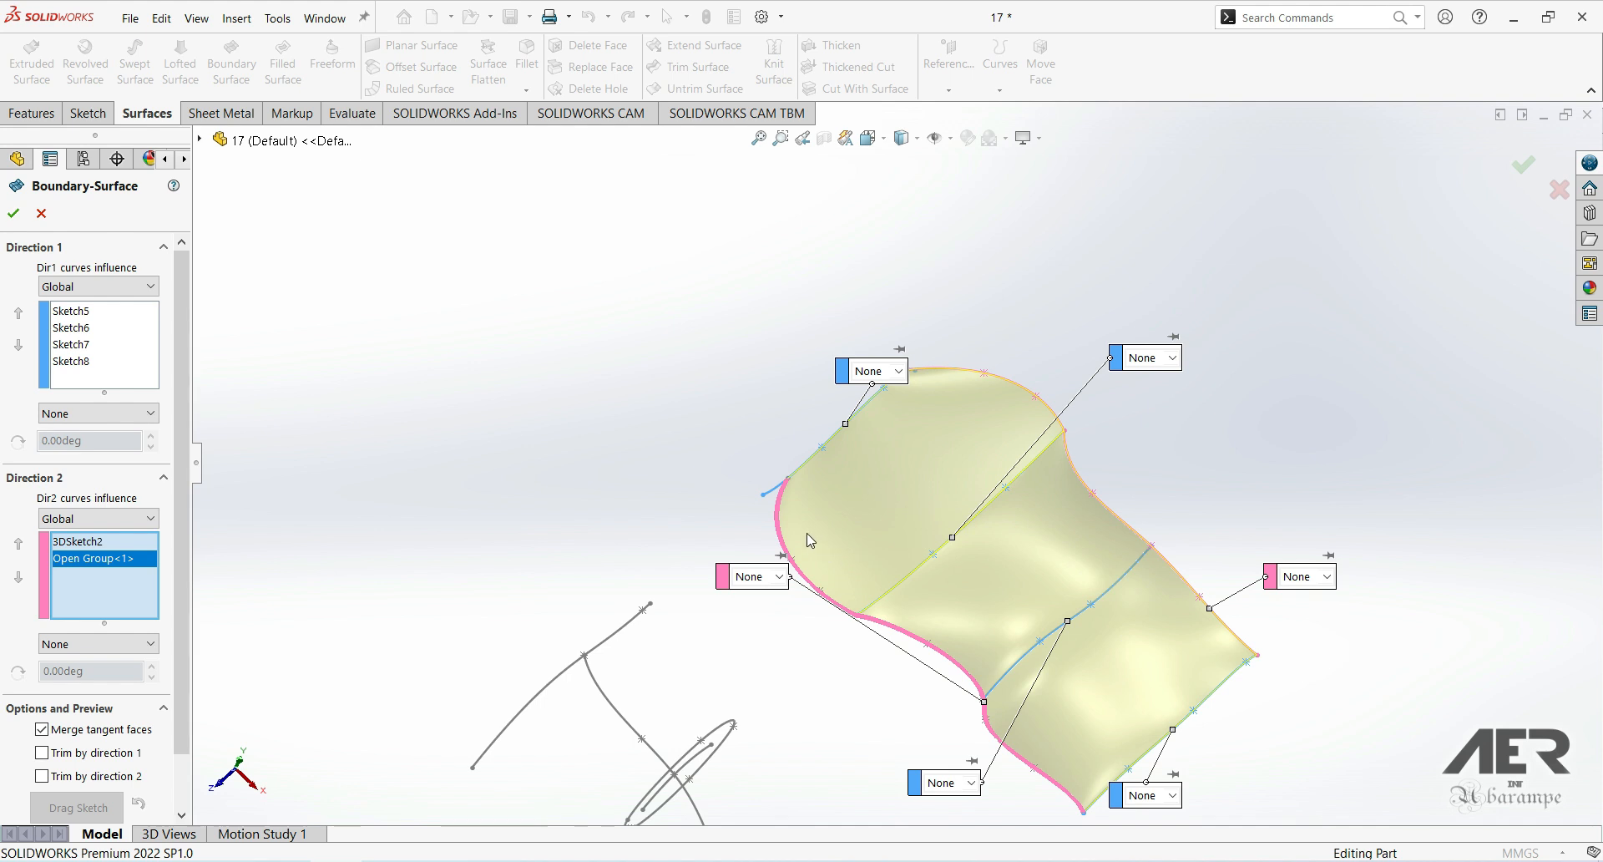
scroll(808, 540, down, 3)
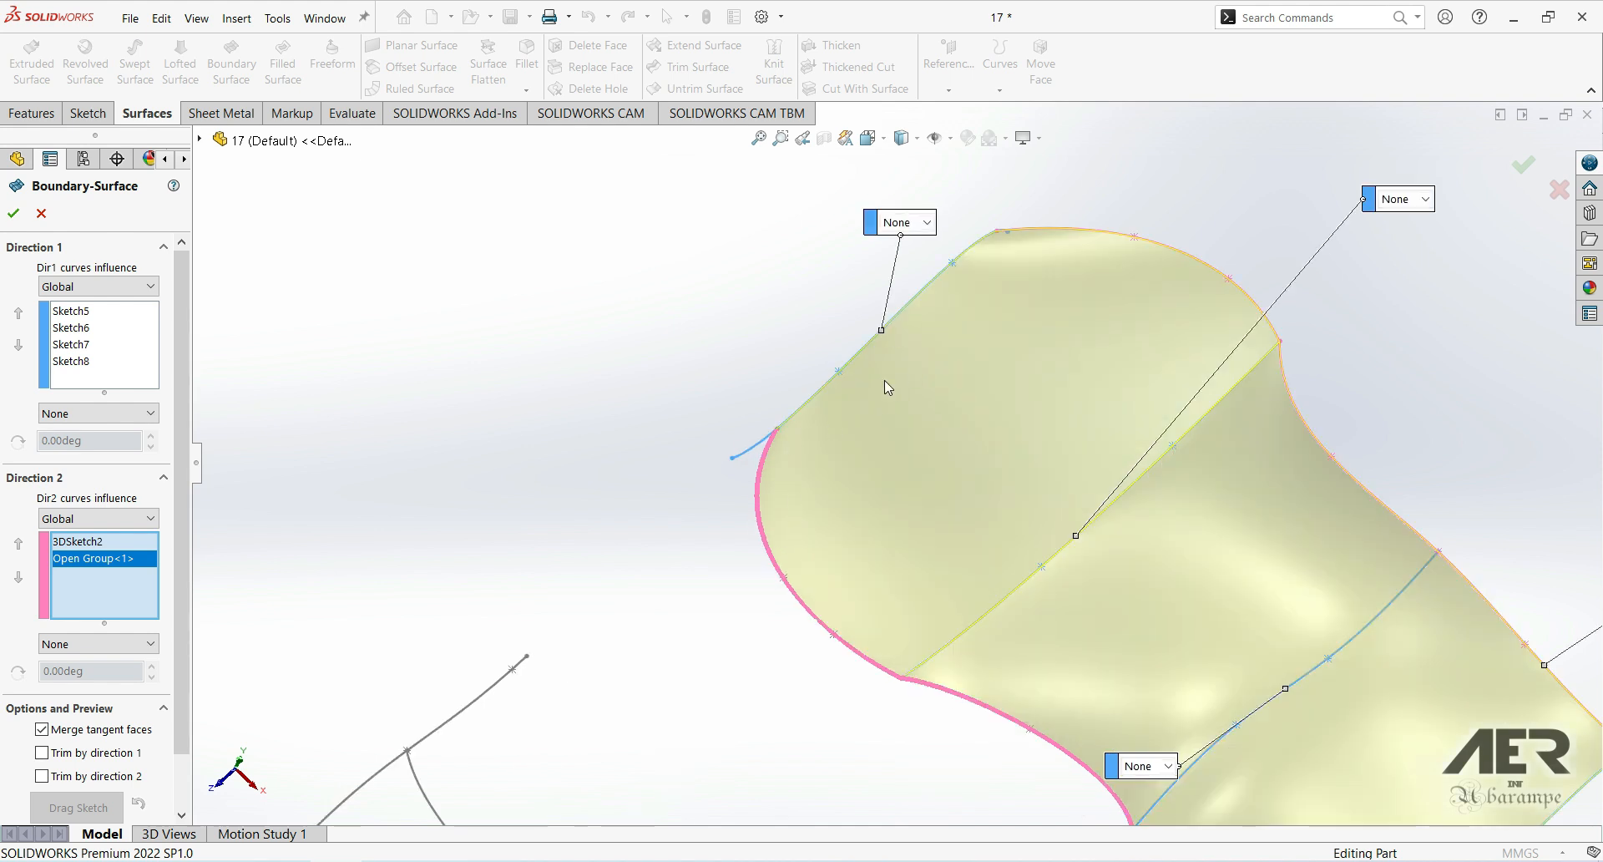
scroll(1099, 603, up, 1)
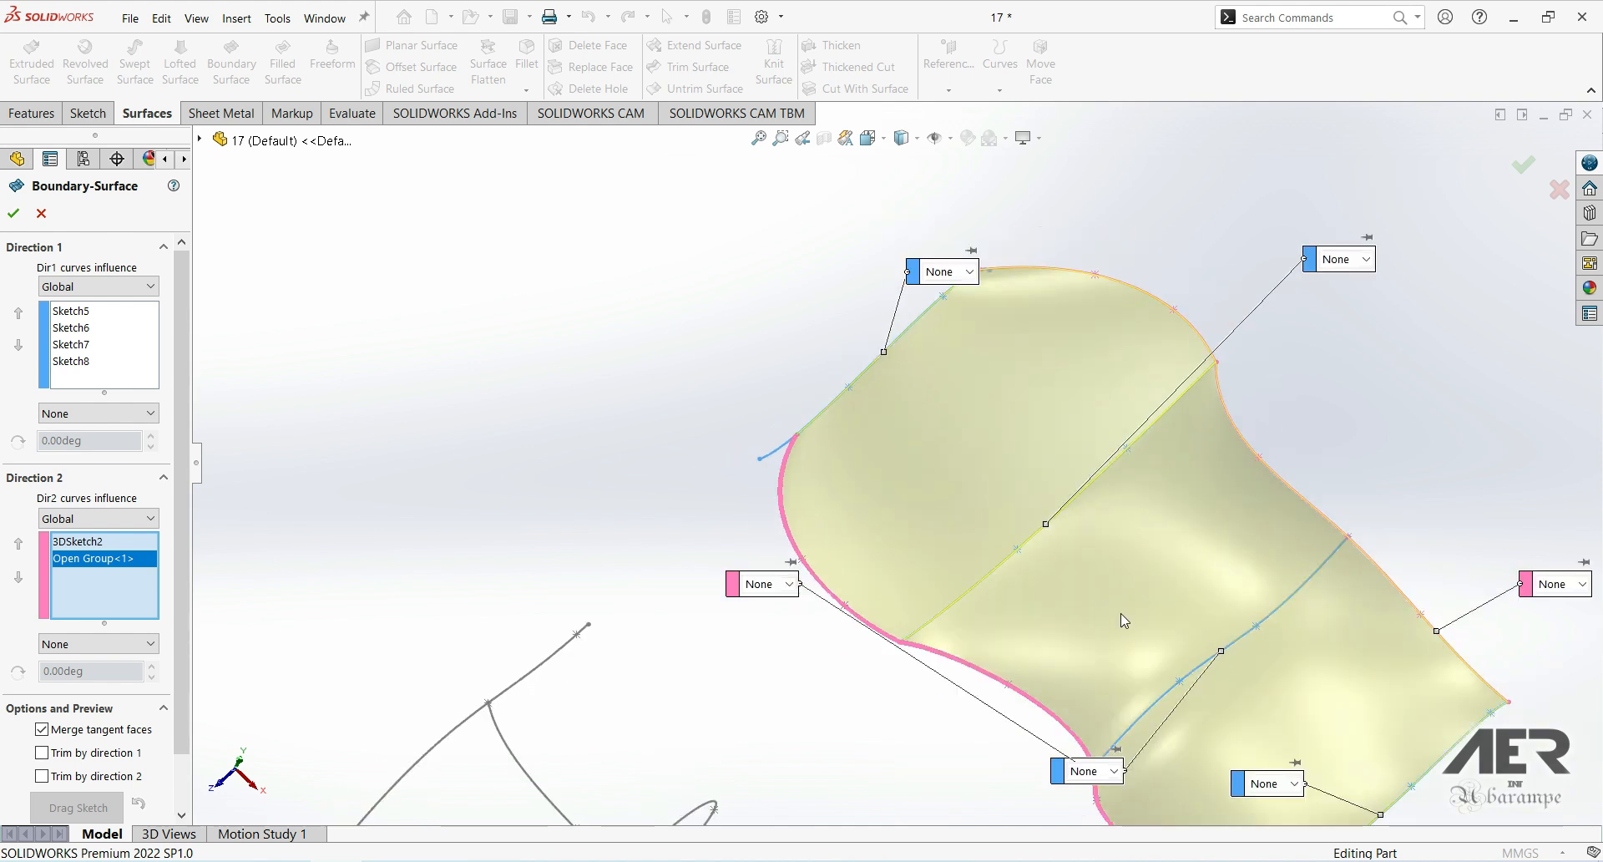
middle_drag(1123, 628, 1150, 663)
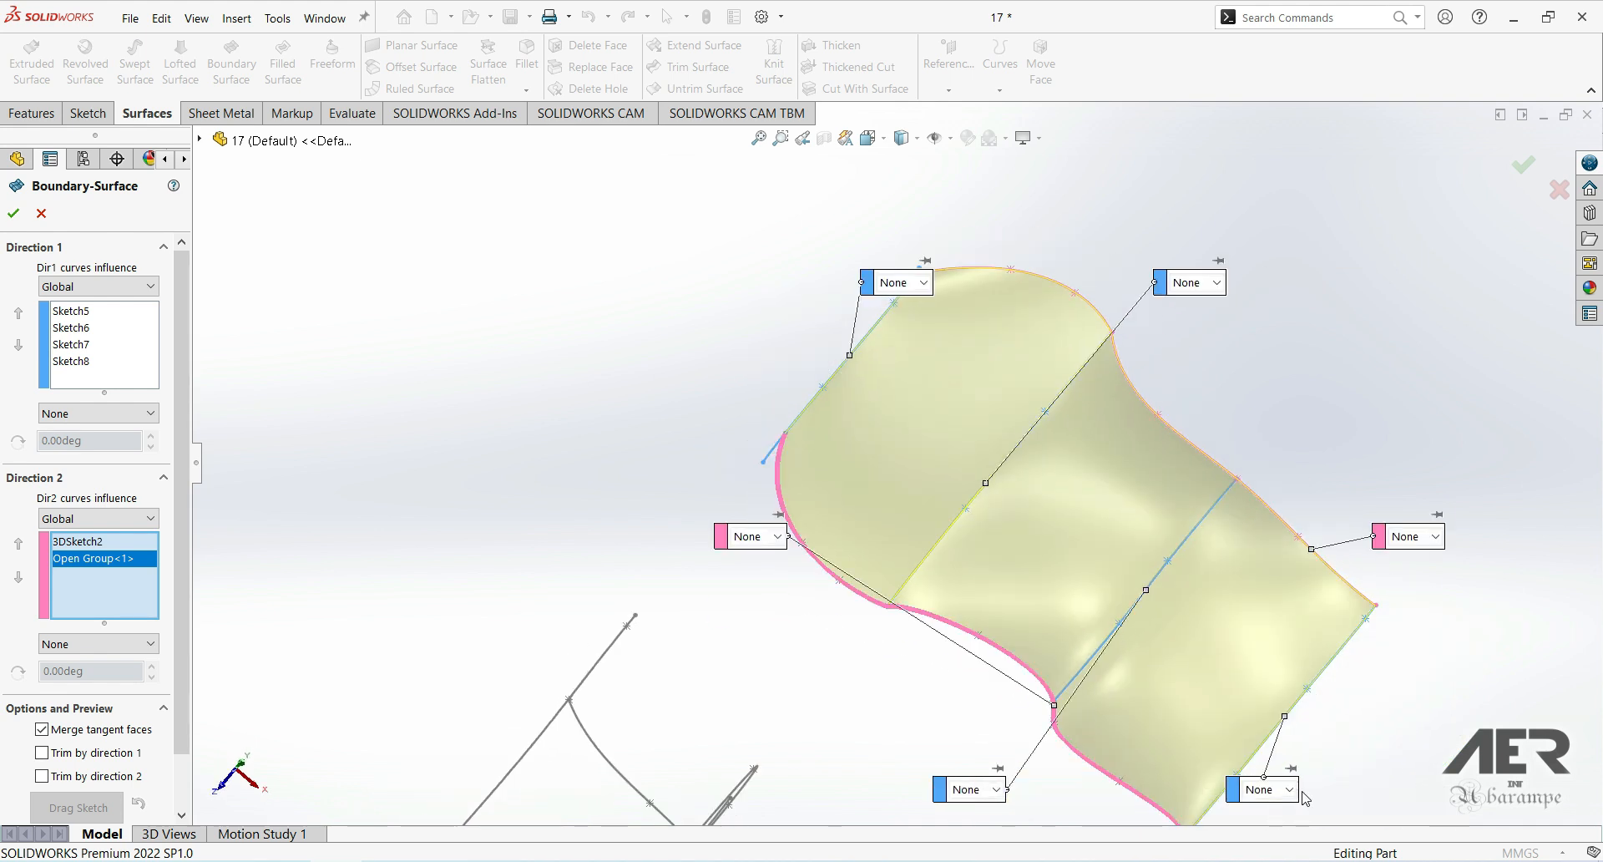
scroll(1342, 766, up, 1)
scroll(1176, 764, down, 1)
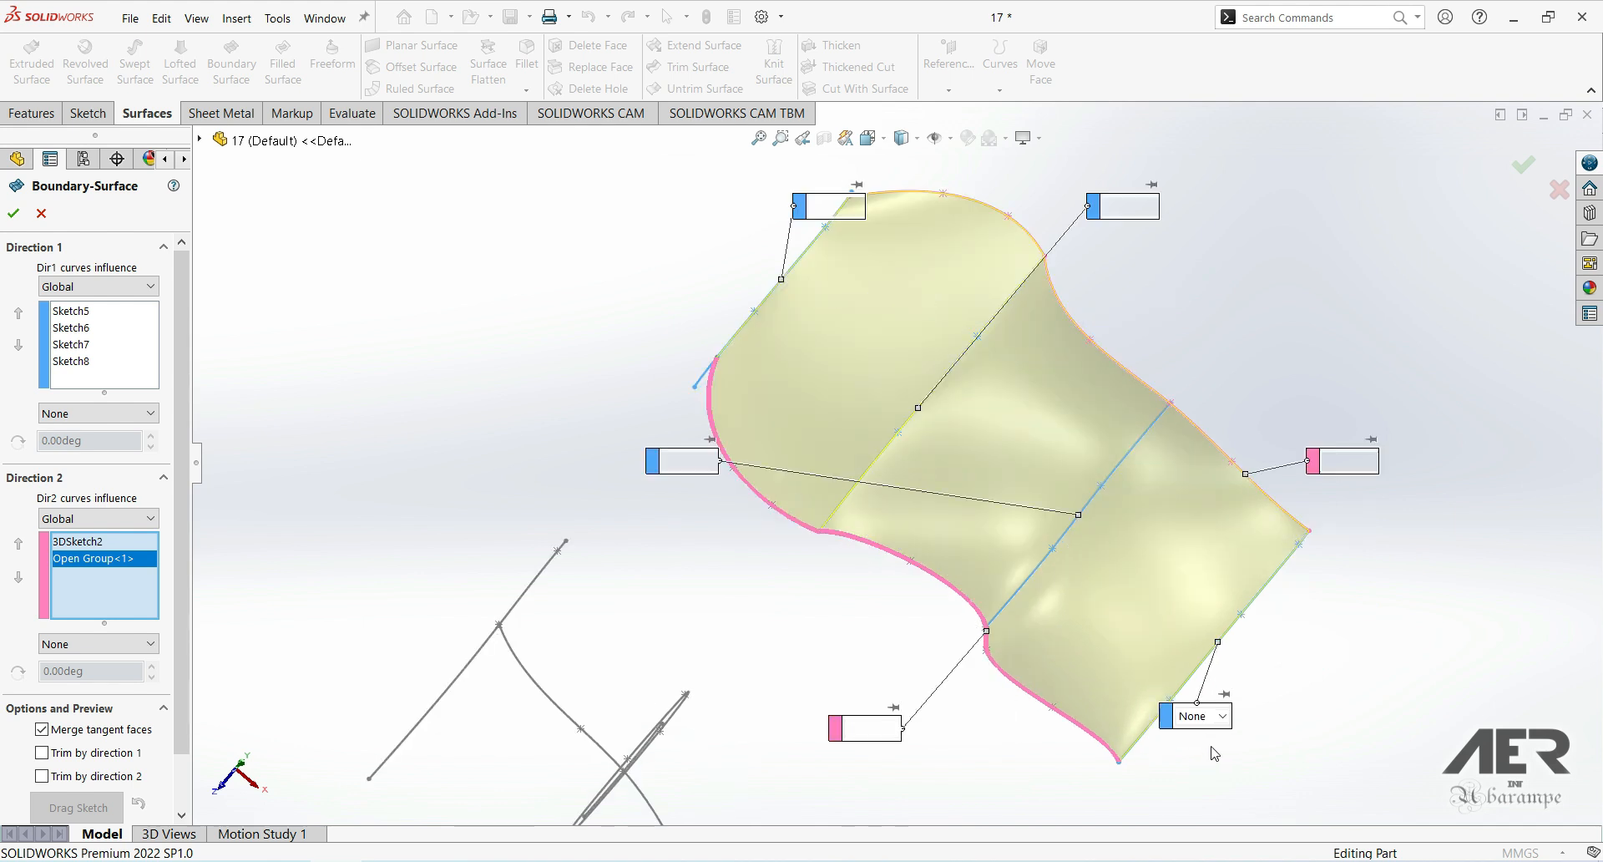
scroll(942, 369, down, 1)
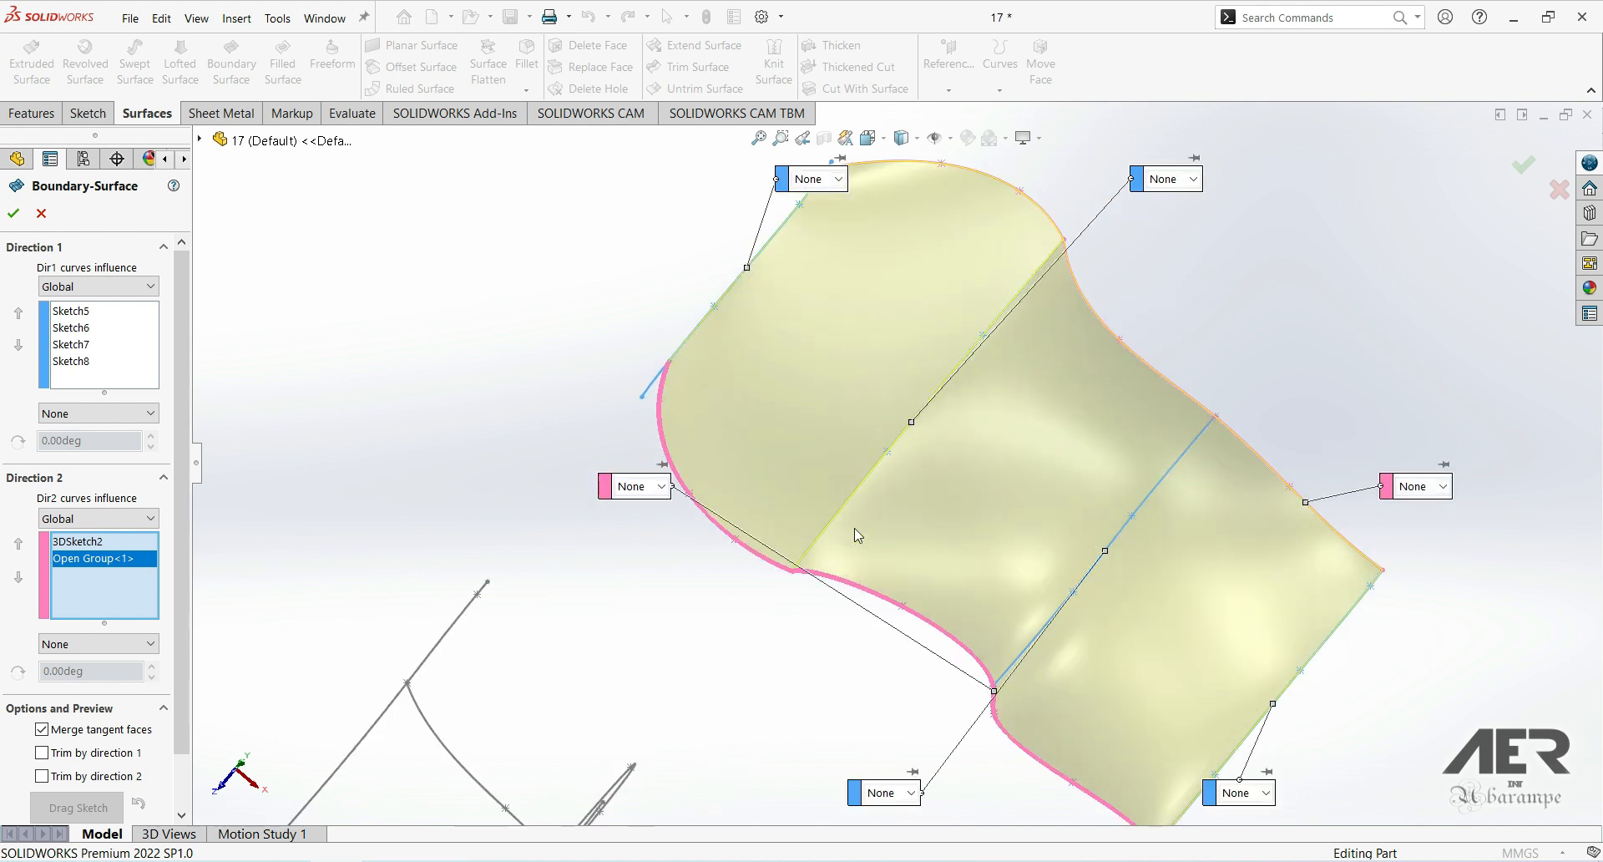
middle_drag(867, 610, 845, 318)
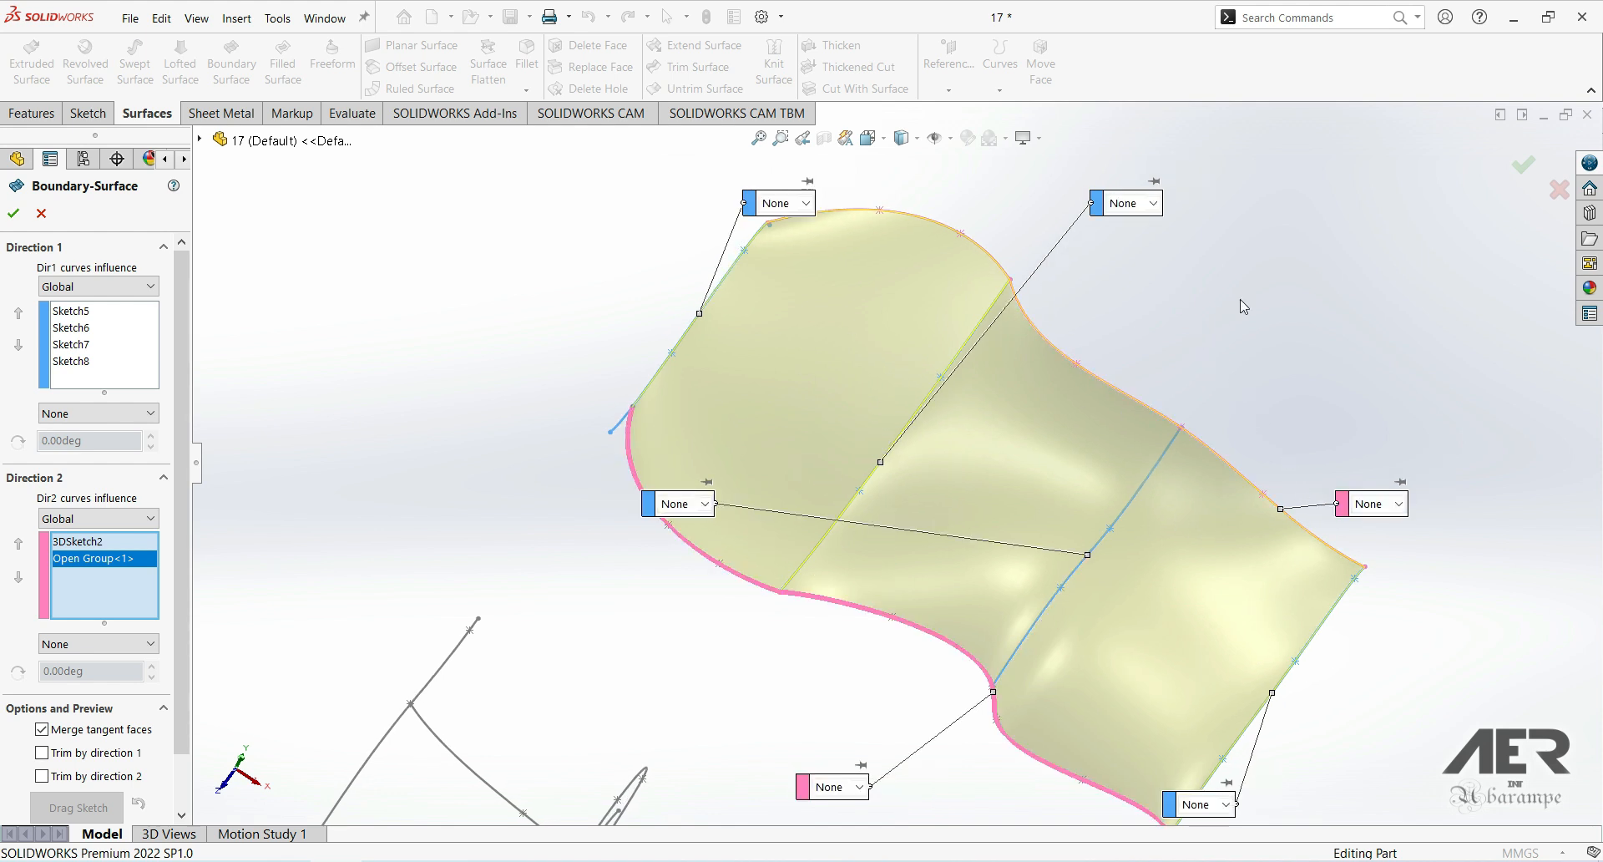
scroll(1250, 301, down, 1)
scroll(1335, 562, up, 1)
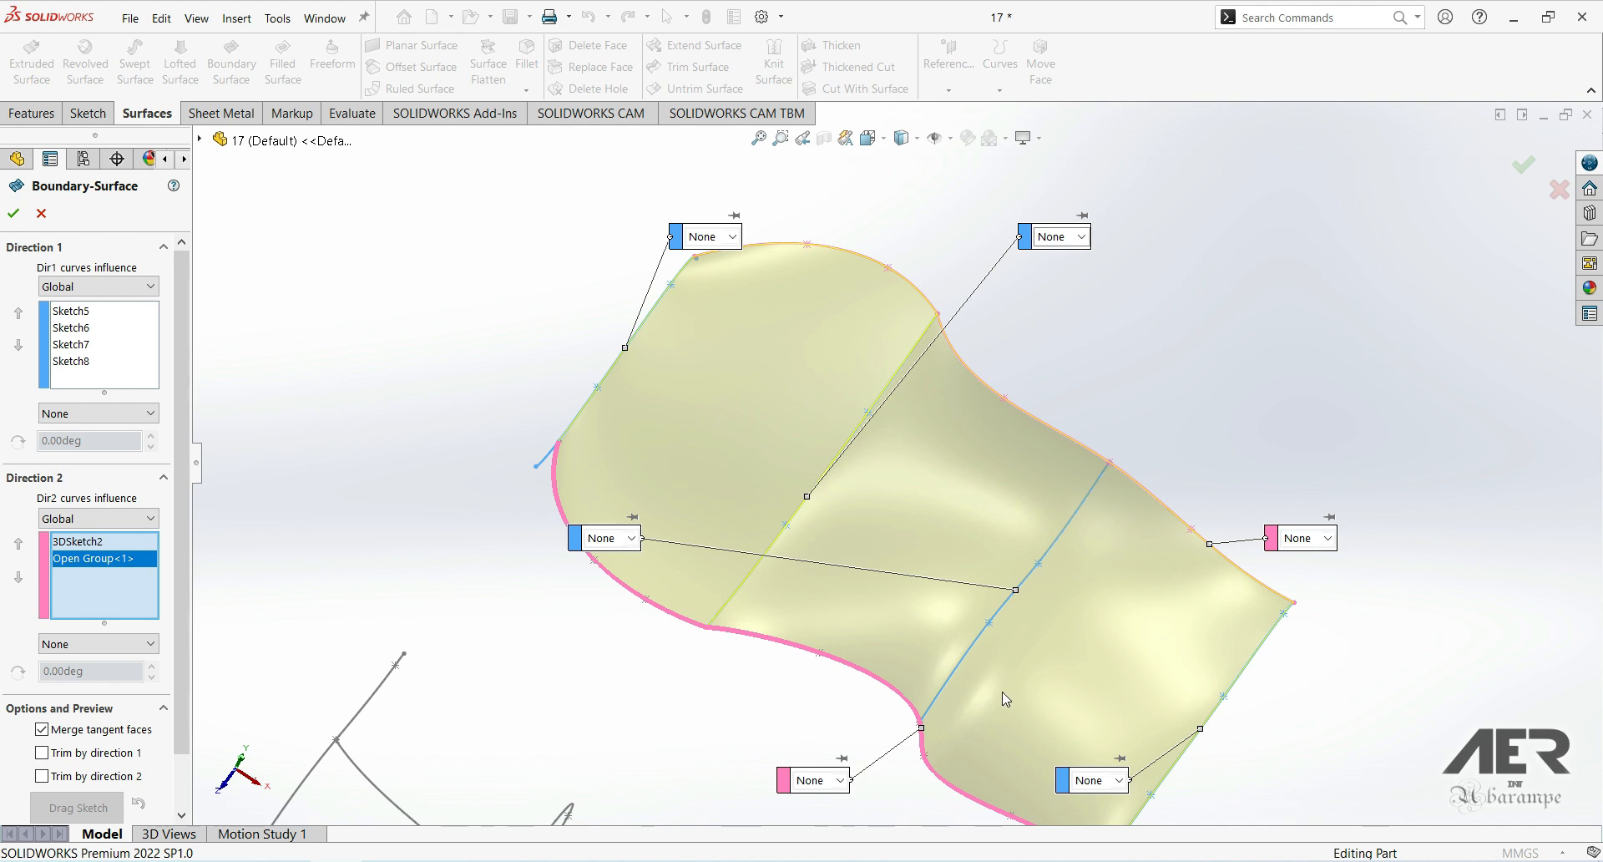
Step: Accept the boundary surface built from the four Direction 1 profiles and the two Direction 2 curves
scroll(923, 506, up, 3)
middle_drag(714, 637, 687, 604)
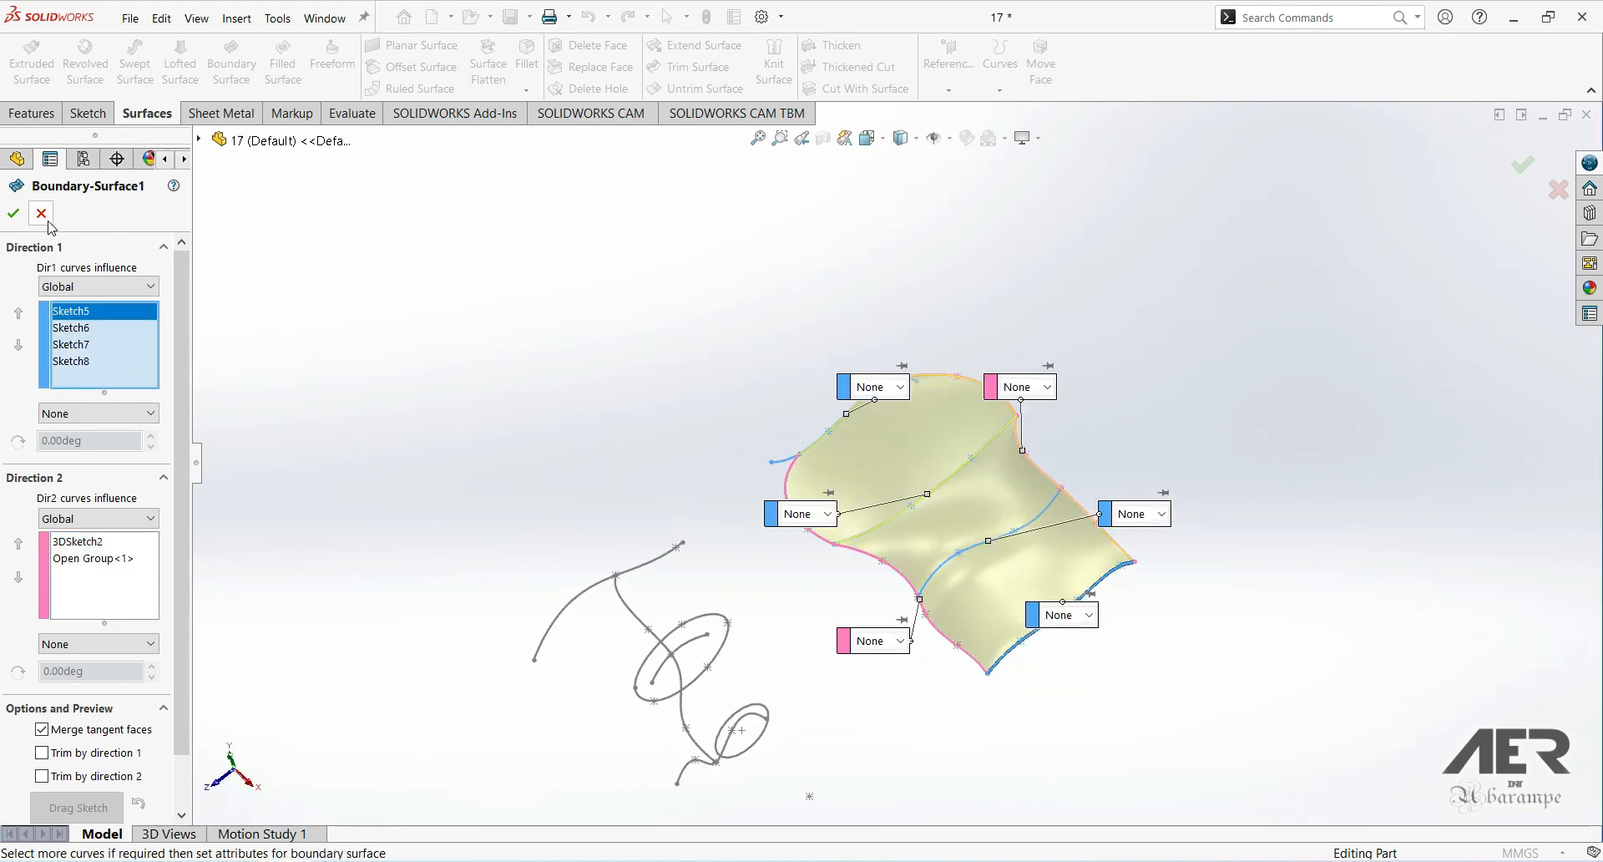
click(13, 214)
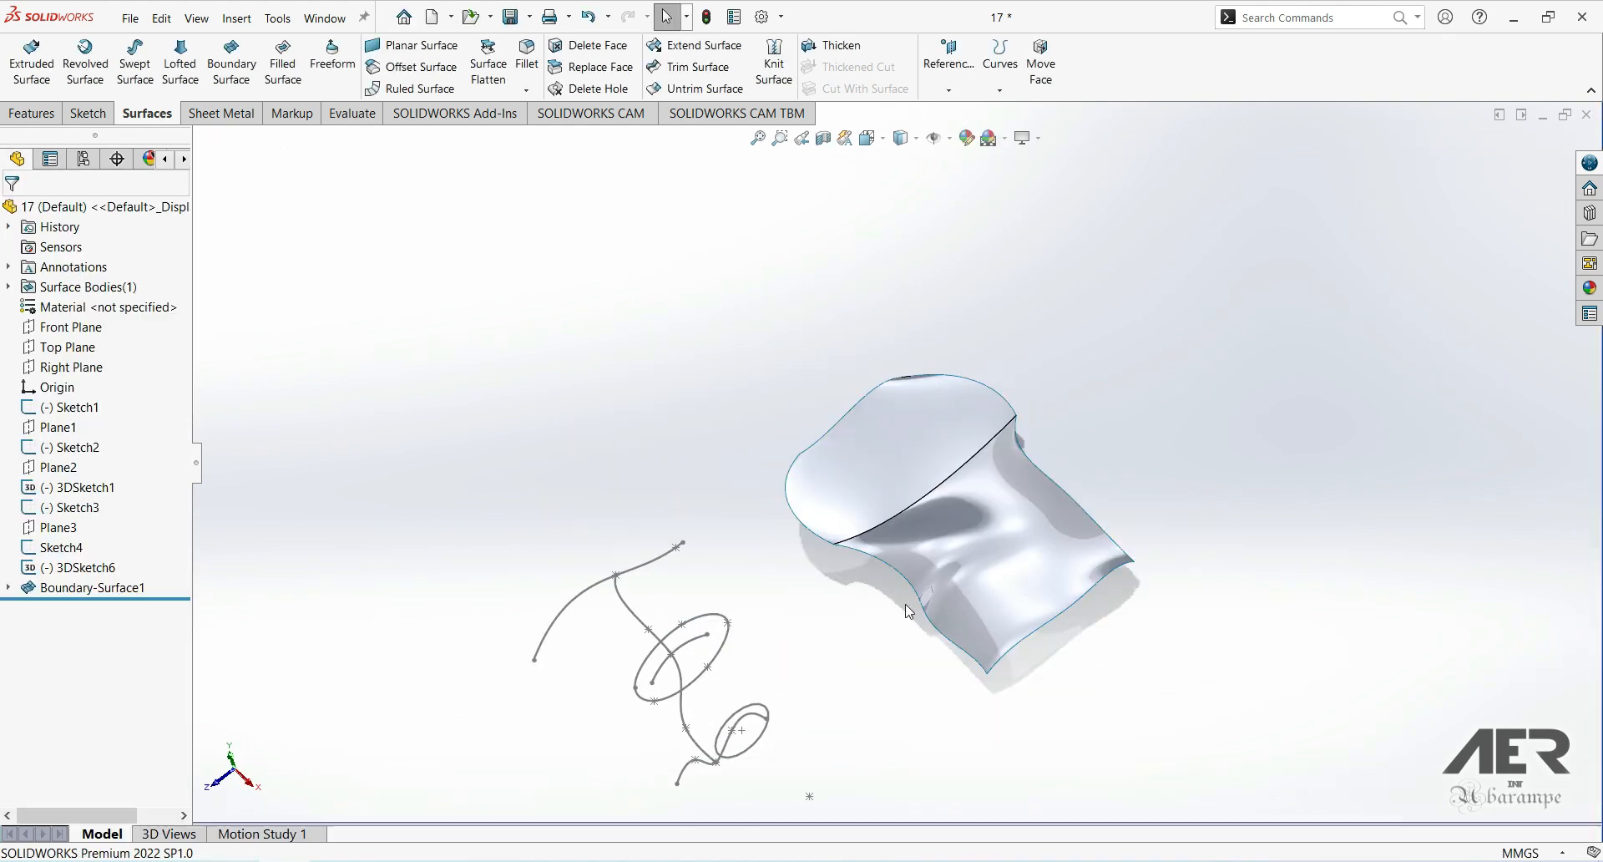